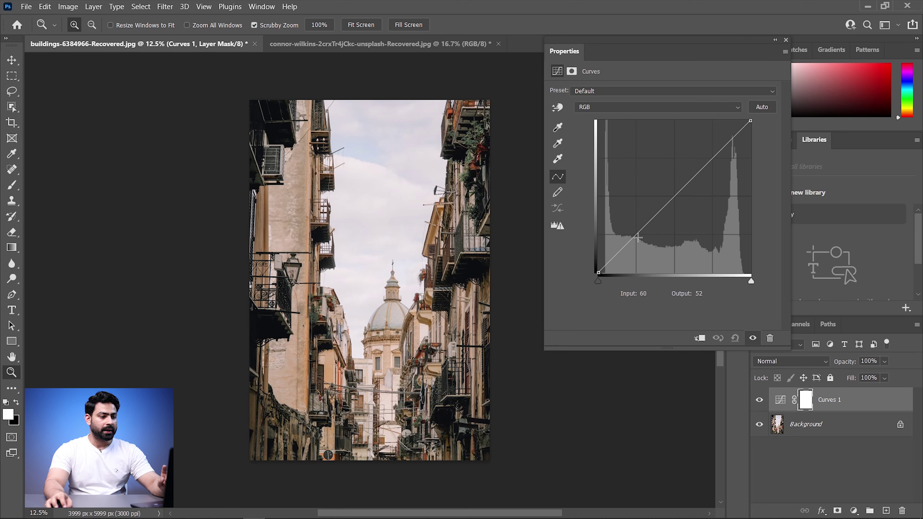
Add highlight and shadow points to the RGB curve, then try raising the highlight point to output 247 and lowering it to 128.
left_click(712, 157)
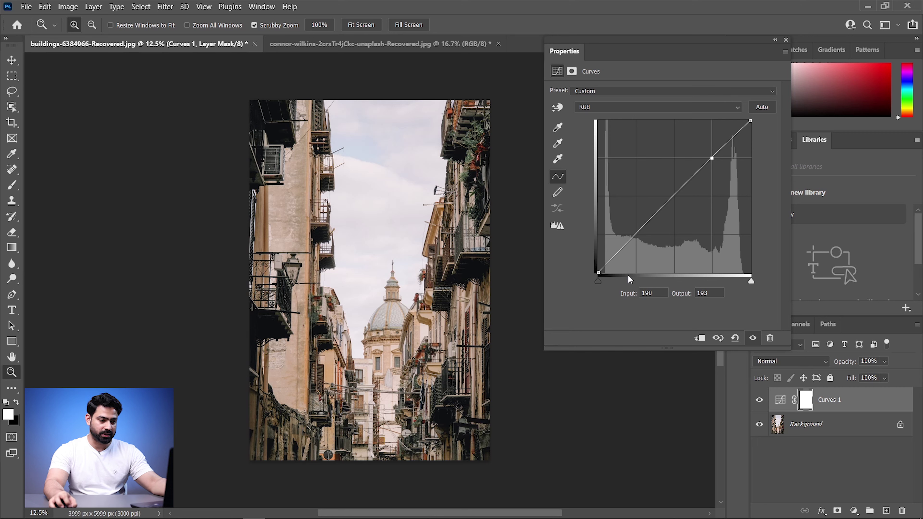
left_click(633, 237)
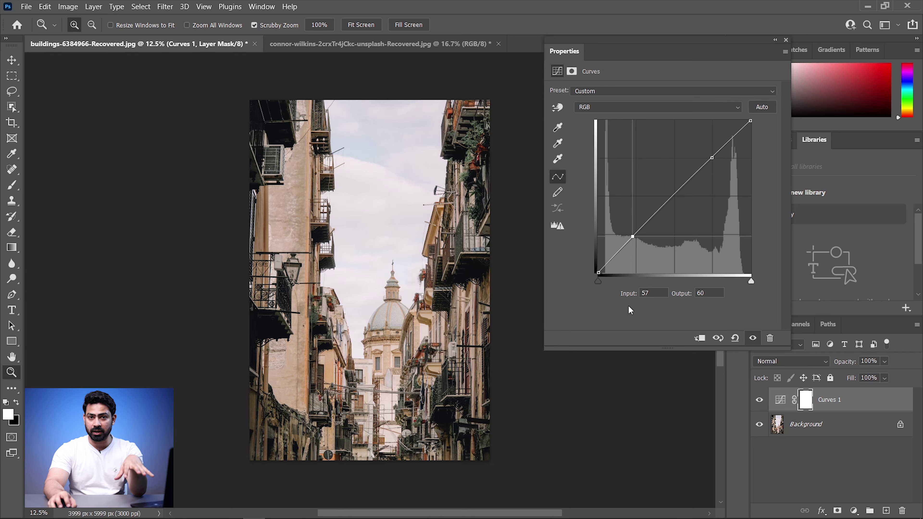
left_click(713, 158)
left_click_drag(712, 157, 715, 125)
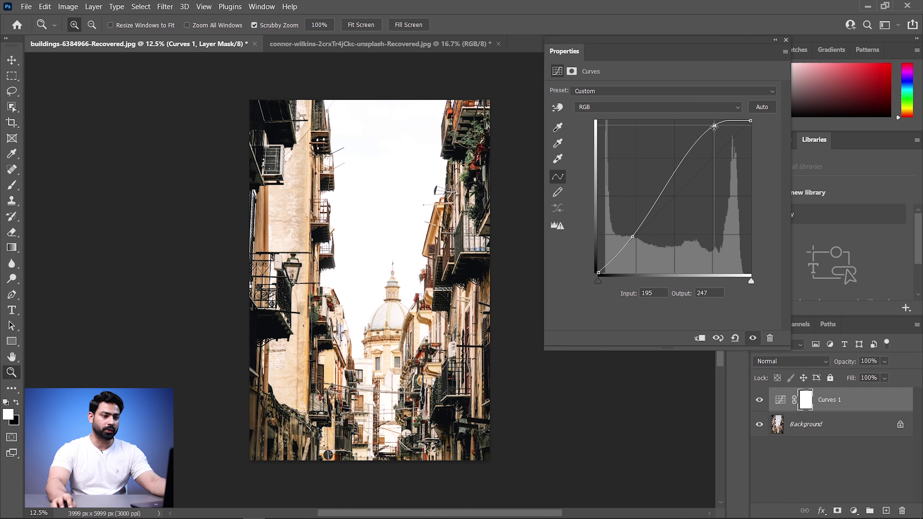
left_click_drag(714, 125, 714, 198)
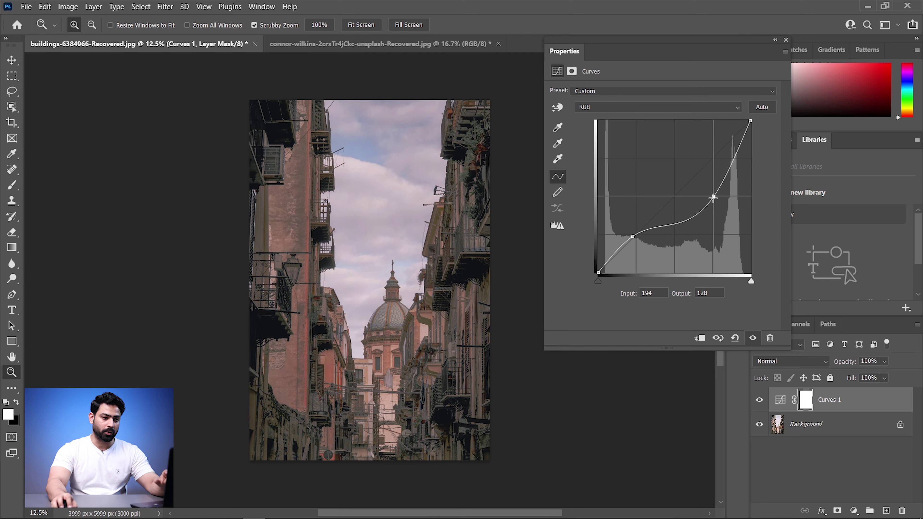
left_click_drag(713, 197, 714, 157)
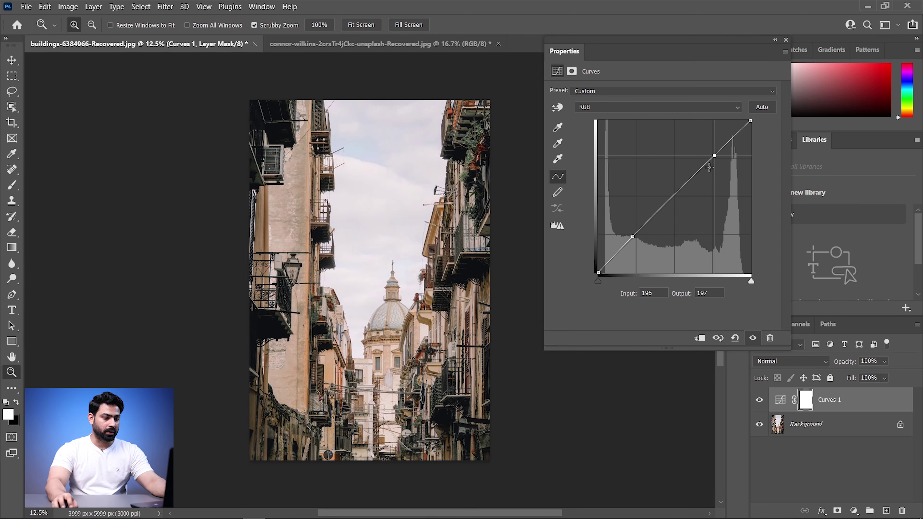
Try raising the shadow point and lowering it to output 17, compare with the previous state, and reset the curve.
left_click(633, 236)
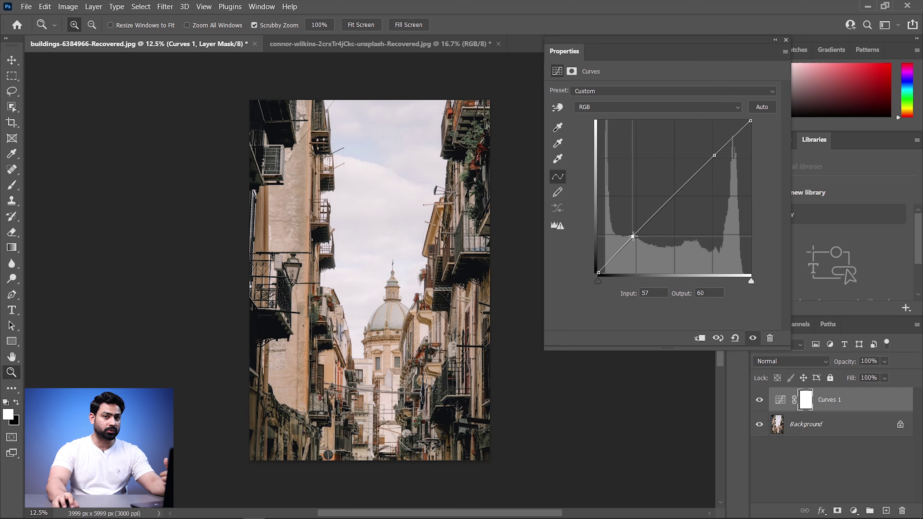
left_click_drag(633, 236, 633, 187)
left_click_drag(632, 184, 631, 262)
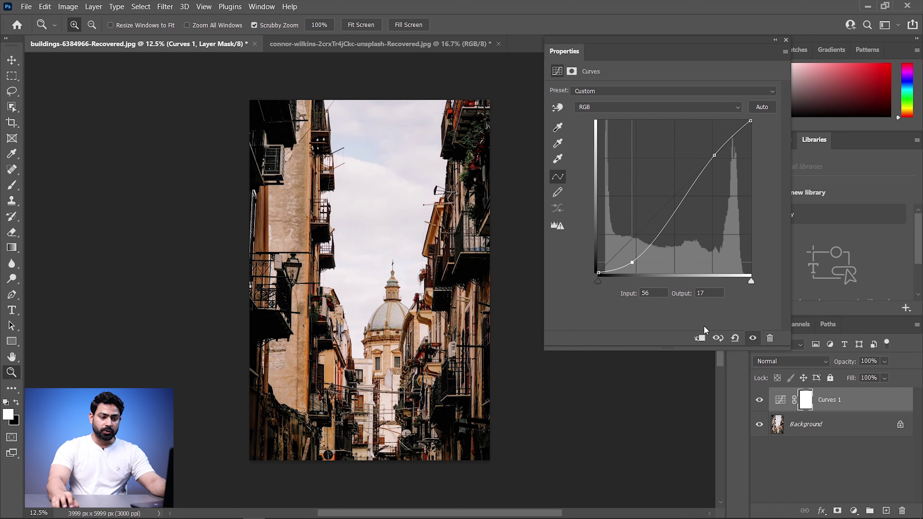
left_click(718, 341)
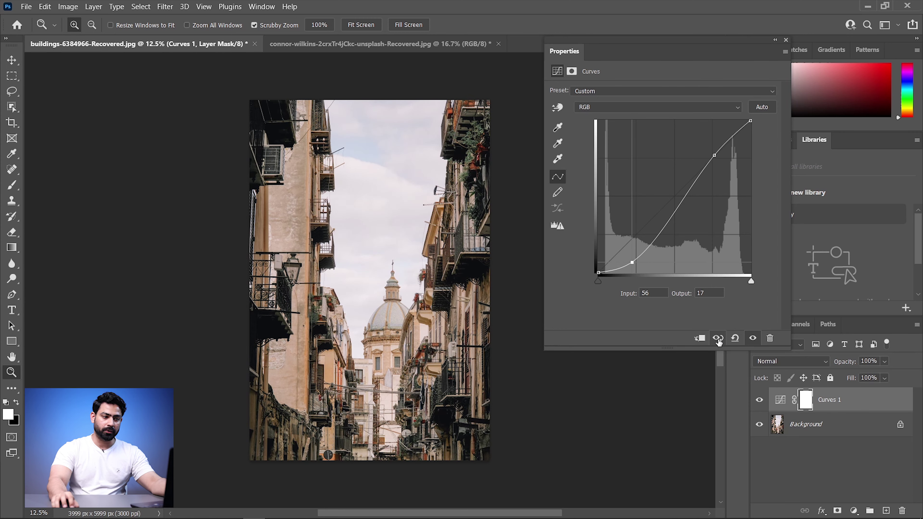
left_click(719, 341)
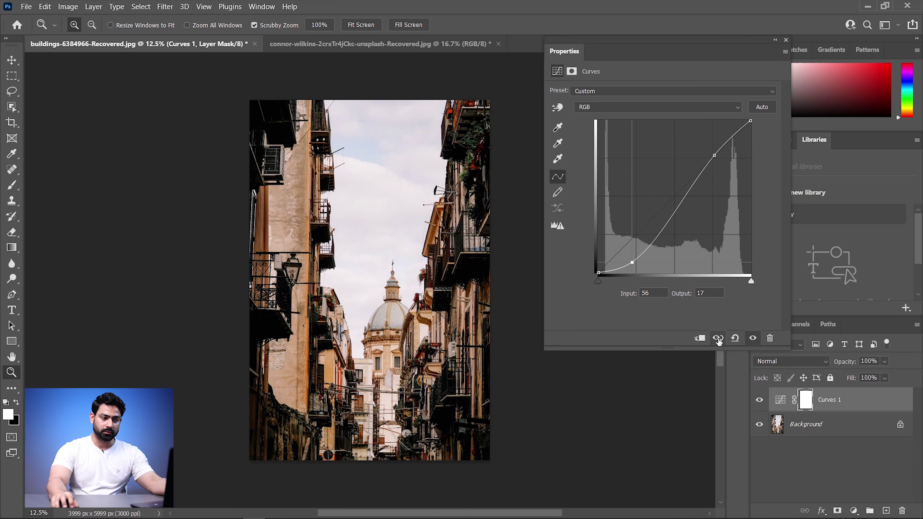
left_click(735, 339)
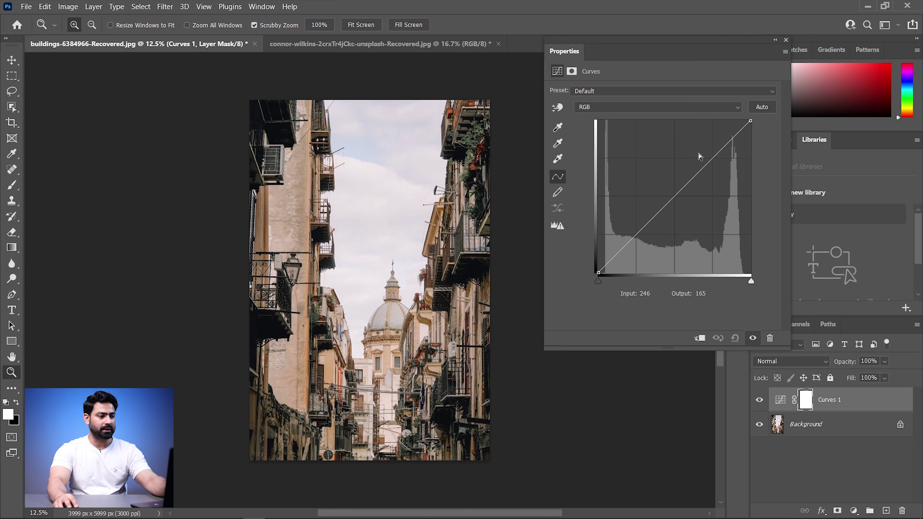
Try pulling the highlights down to output 122 and raising a midtone point to output 103, then reset the curve.
left_click_drag(711, 159, 710, 199)
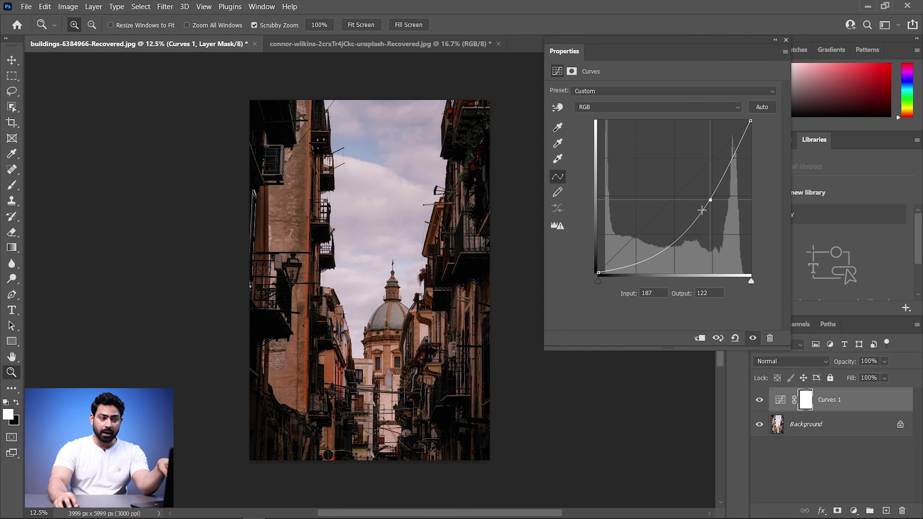
left_click(684, 232)
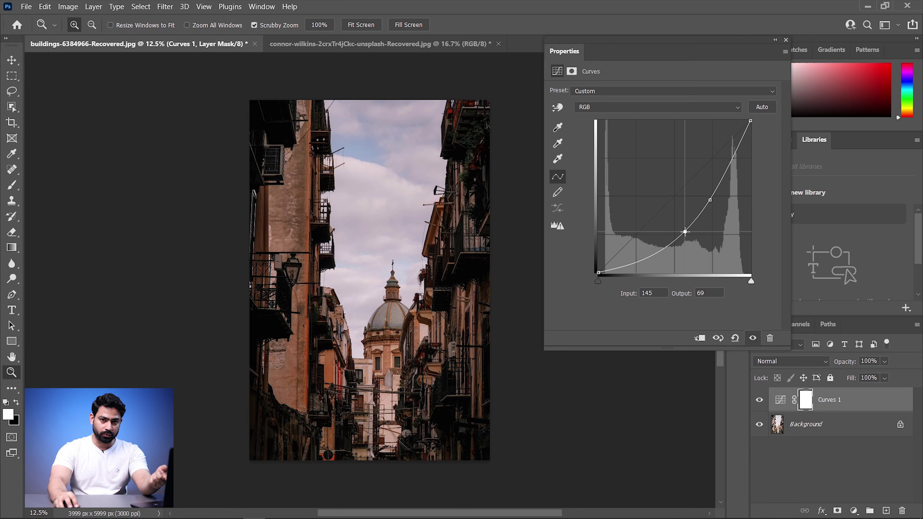
left_click_drag(684, 232, 680, 212)
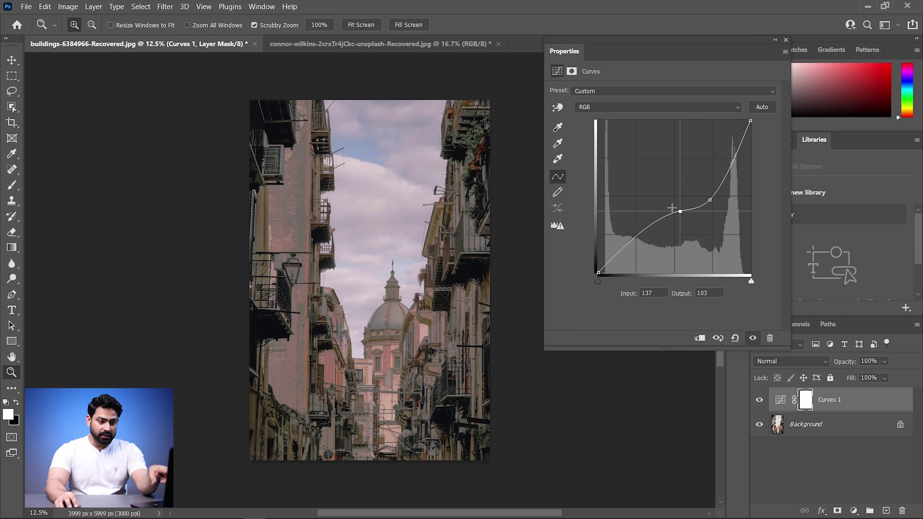
left_click(734, 339)
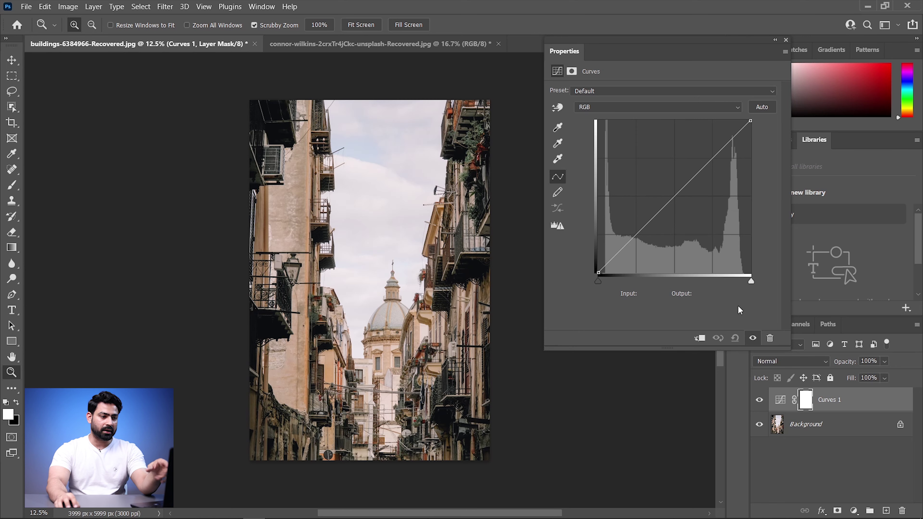
Darken the image with a curve point at input 196, output 129, and invert the Curves 1 layer mask to black.
left_click_drag(715, 152, 715, 196)
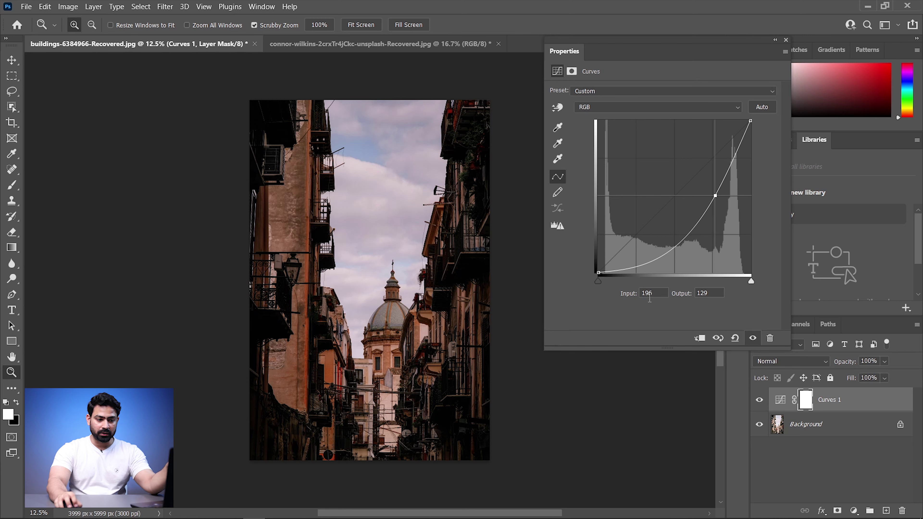
left_click(808, 402)
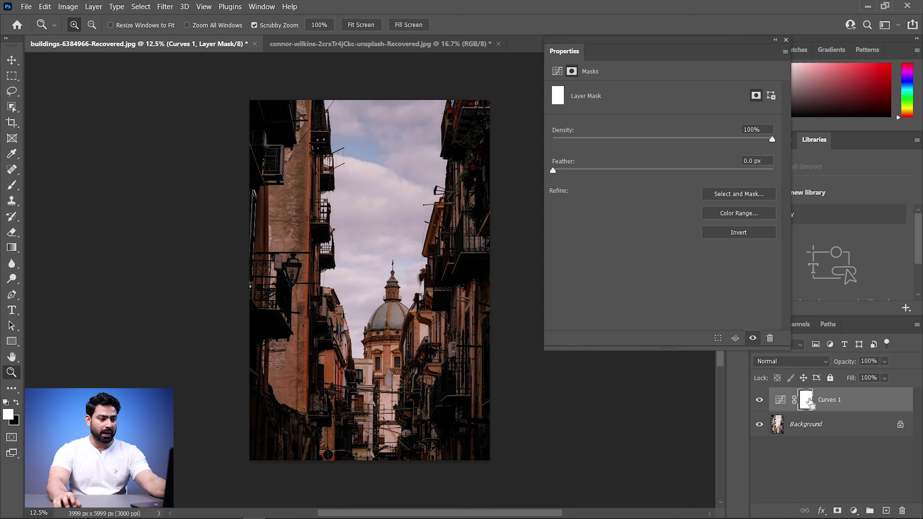
key("ctrl+i")
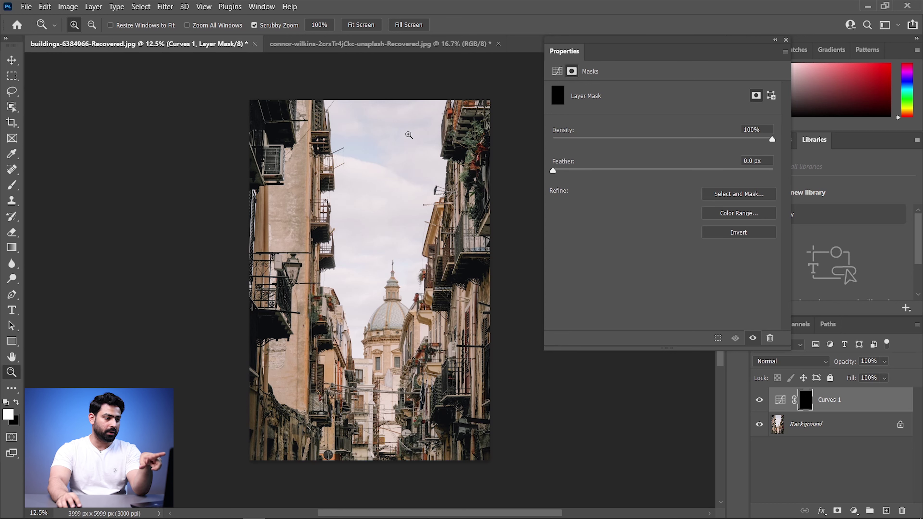
Paint white over the sky on the Curves 1 mask with a 448 px Soft Round brush at 0% hardness.
key("b")
right_click(422, 204)
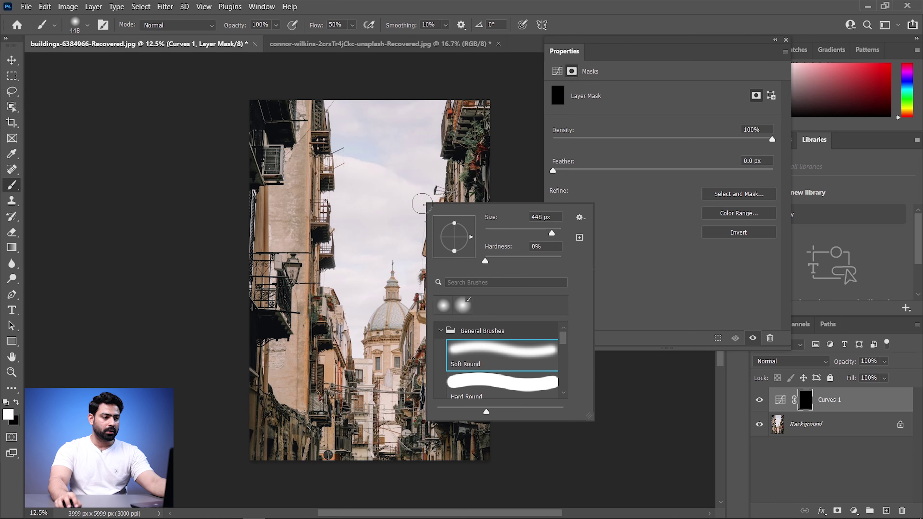
left_click(486, 261)
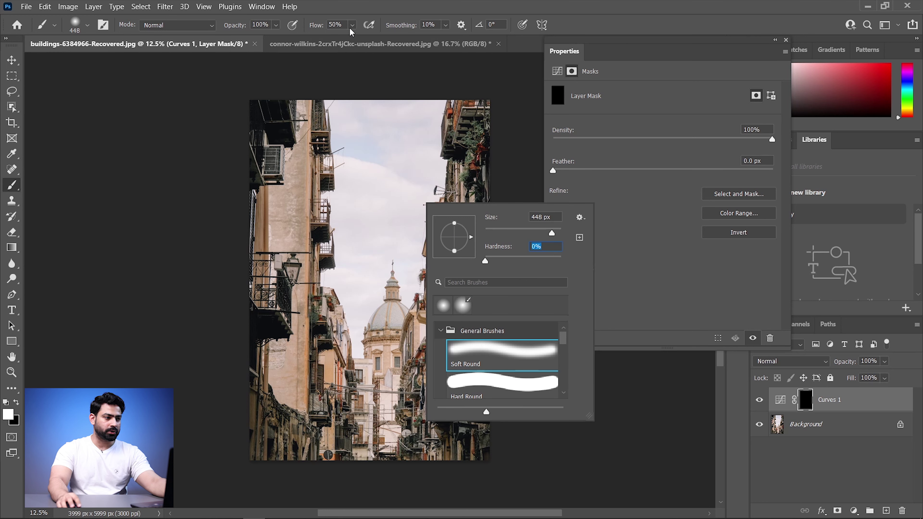
key("Return")
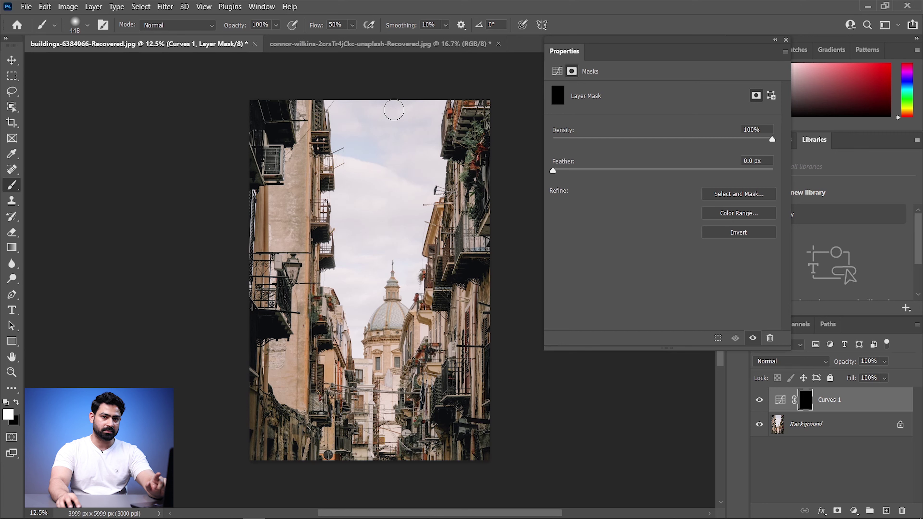
mouse_move(394, 110)
left_mouse_down()
mouse_move(371, 227)
mouse_move(370, 88)
mouse_move(358, 179)
mouse_move(349, 107)
mouse_move(349, 147)
mouse_move(388, 160)
mouse_move(409, 98)
mouse_move(396, 179)
mouse_move(416, 91)
mouse_move(410, 182)
mouse_move(357, 269)
mouse_move(367, 242)
mouse_move(366, 293)
mouse_move(388, 239)
mouse_move(397, 274)
mouse_move(400, 247)
mouse_move(408, 292)
mouse_move(418, 282)
mouse_move(413, 243)
mouse_move(436, 172)
mouse_move(434, 182)
mouse_move(426, 136)
mouse_move(430, 129)
mouse_move(433, 154)
mouse_move(444, 94)
mouse_move(388, 110)
mouse_move(363, 95)
mouse_move(332, 100)
mouse_move(339, 166)
mouse_move(406, 212)
left_mouse_up()
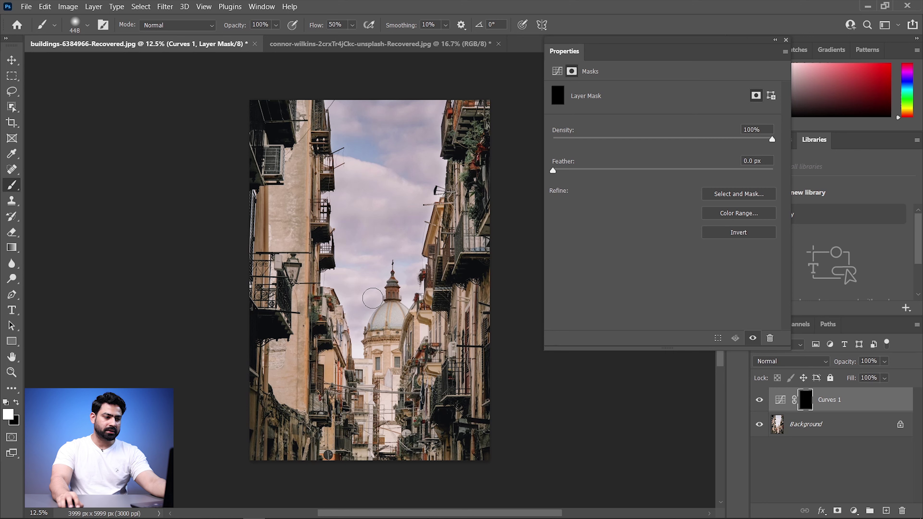
mouse_move(357, 343)
left_mouse_down()
mouse_move(358, 351)
mouse_move(361, 281)
left_mouse_up()
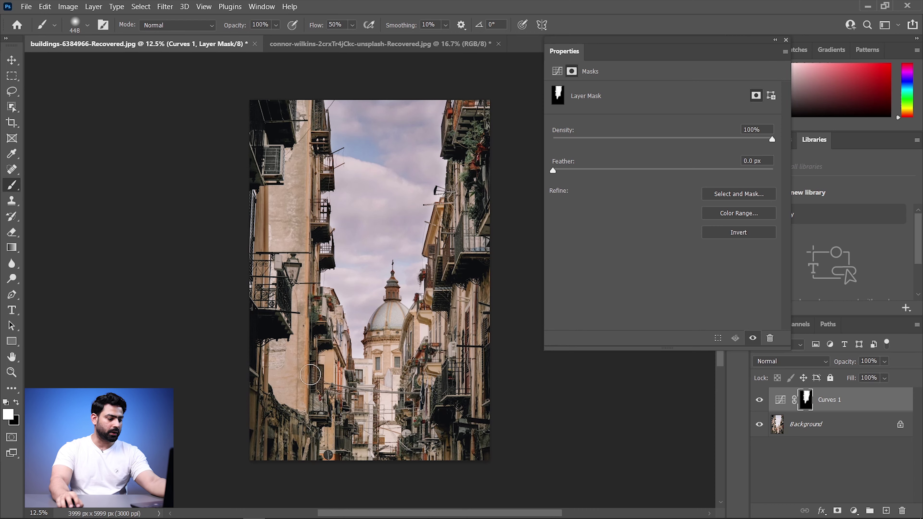
Paint black over the dome's tower on the Curves 1 mask with a soft 97 px brush to remove the darkening there.
key("z")
left_click(374, 333)
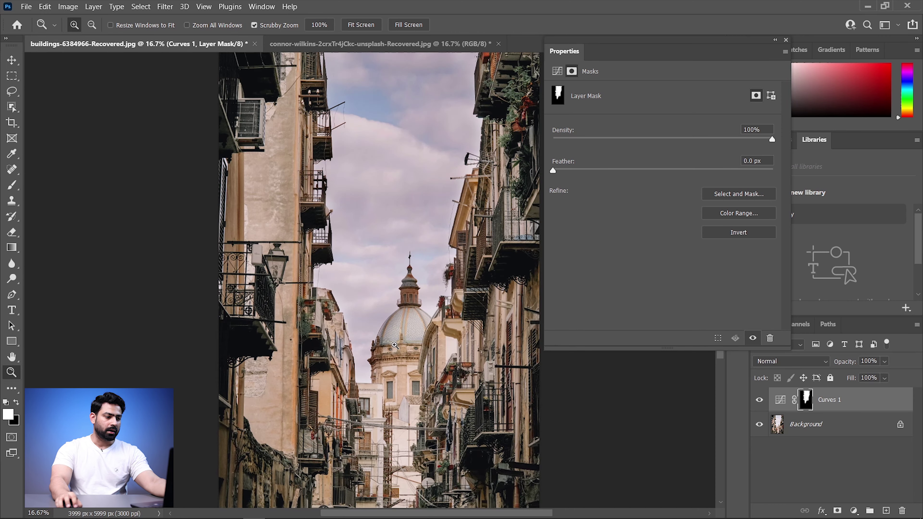
left_click(377, 335)
left_click(359, 312)
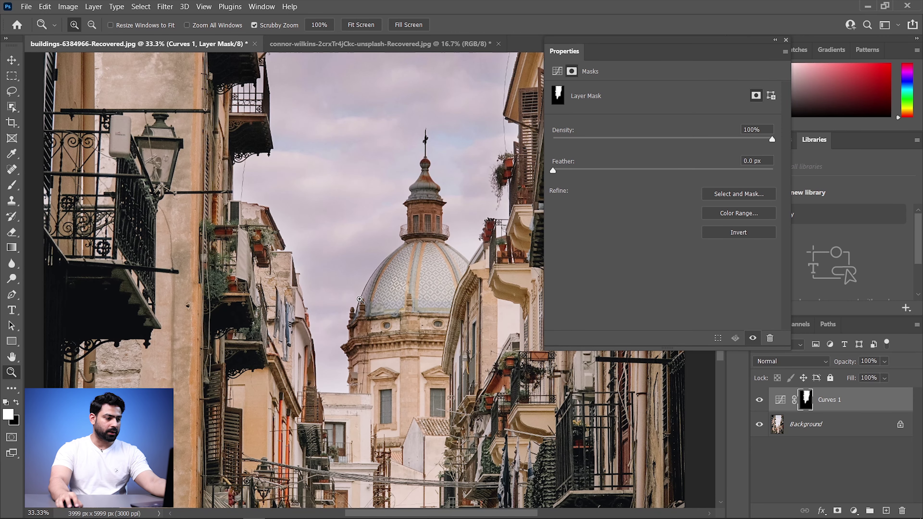
left_click(11, 185)
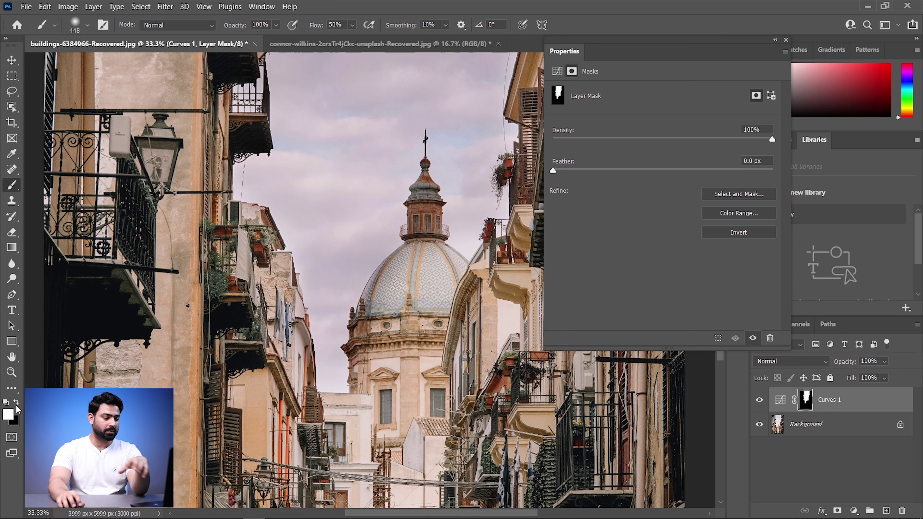
key("x")
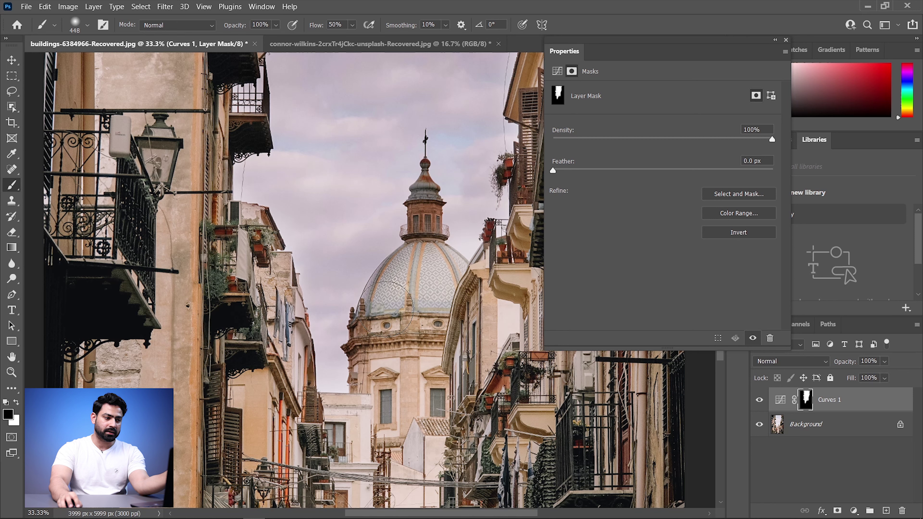
right_click(428, 265)
left_click_drag(509, 290, 525, 290)
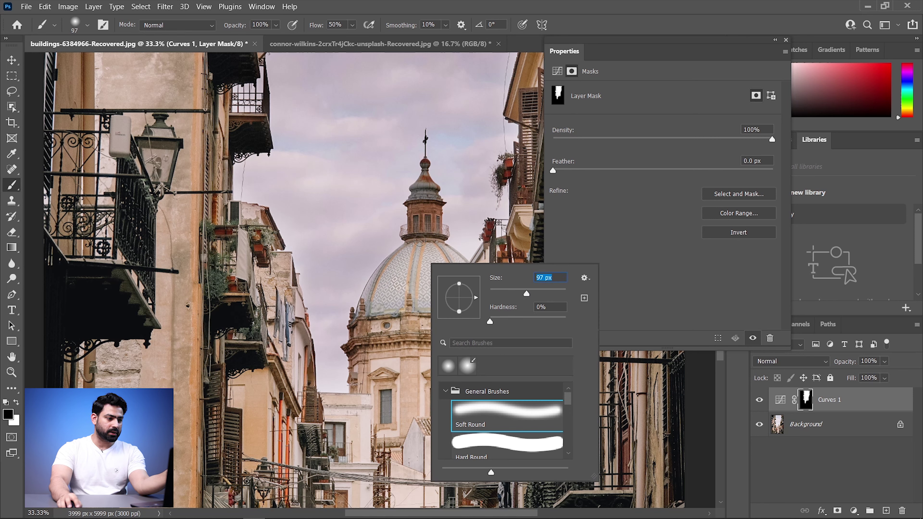
key("Return")
mouse_move(426, 206)
left_mouse_down()
mouse_move(425, 253)
mouse_move(413, 230)
mouse_move(414, 272)
mouse_move(363, 358)
mouse_move(365, 315)
mouse_move(362, 330)
mouse_move(375, 303)
mouse_move(361, 346)
mouse_move(358, 337)
mouse_move(359, 407)
mouse_move(307, 405)
mouse_move(274, 262)
left_mouse_up()
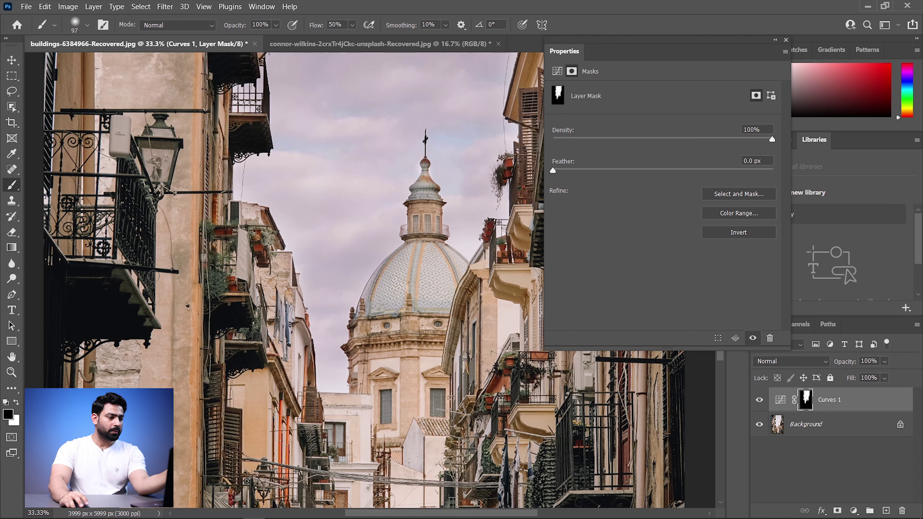
Review the curve on the whole photo and compare the image with the Curves 1 layer hidden and shown.
left_click(12, 370)
right_click(209, 290)
left_click(229, 288)
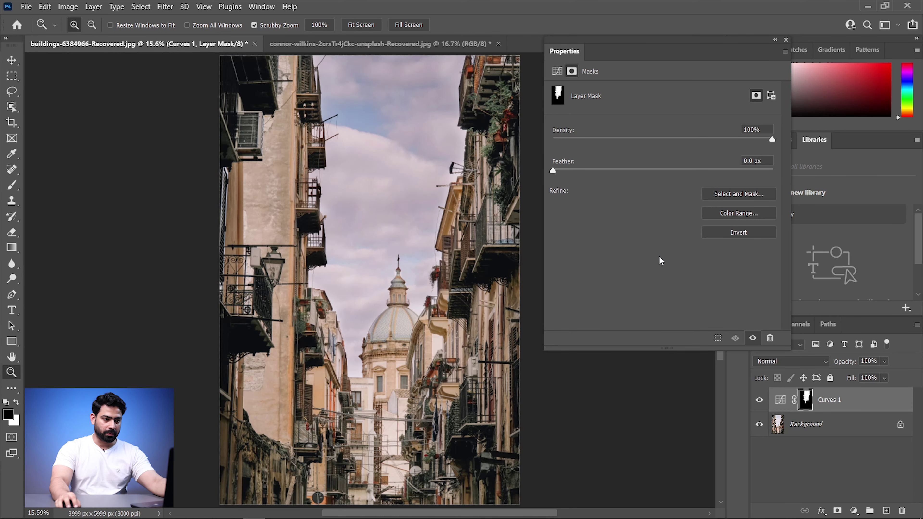
left_click(557, 71)
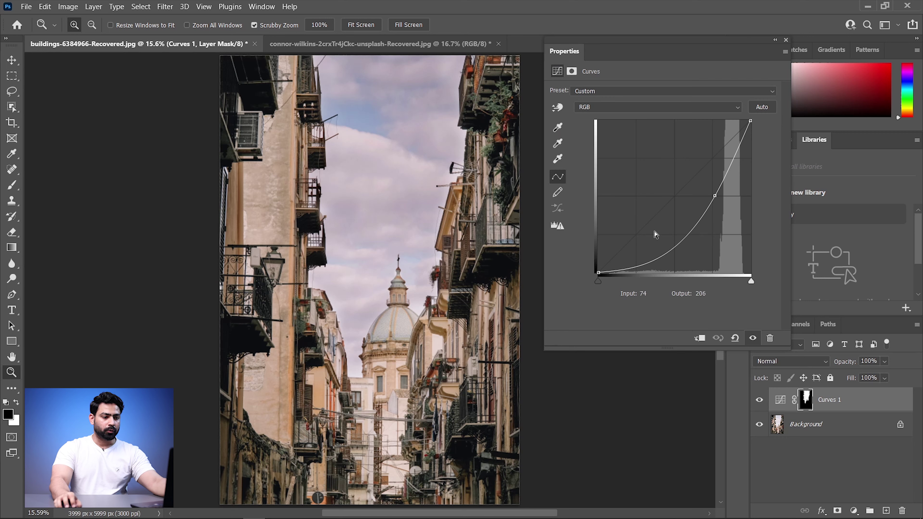
left_click(759, 400)
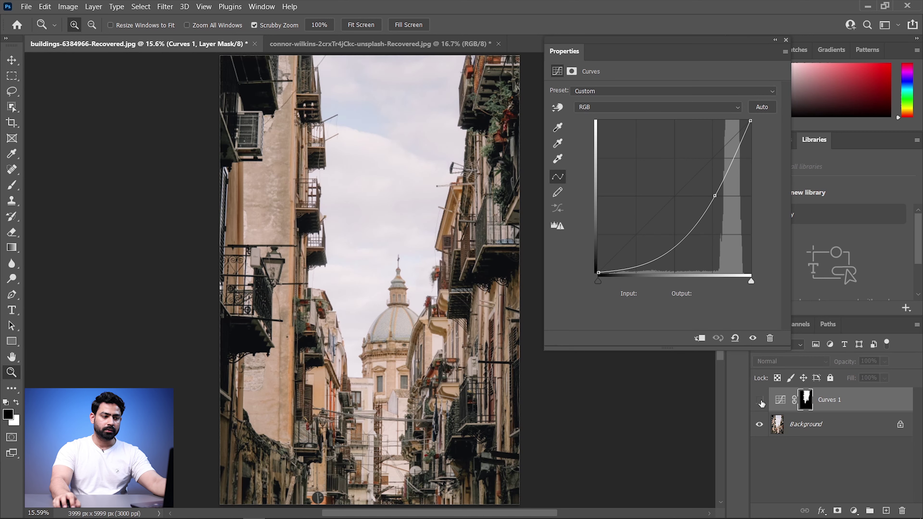
left_click(759, 400)
left_click(760, 400)
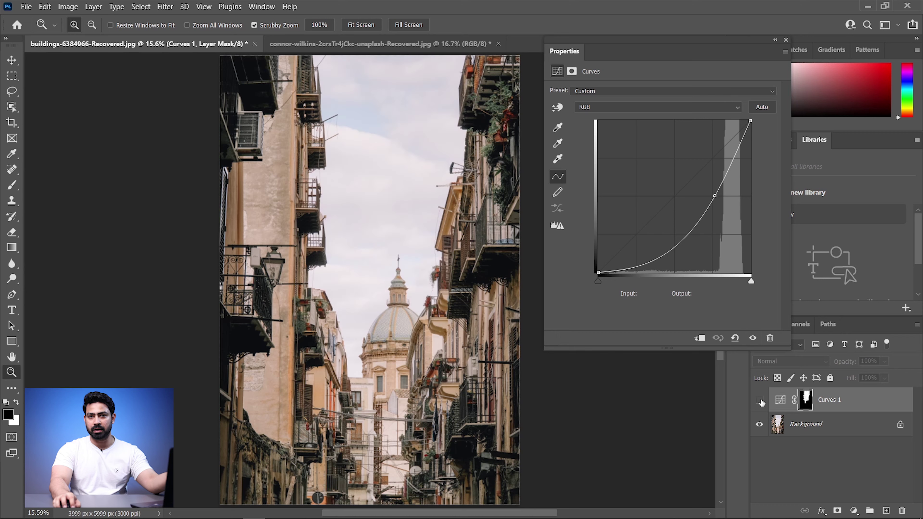
left_click(760, 400)
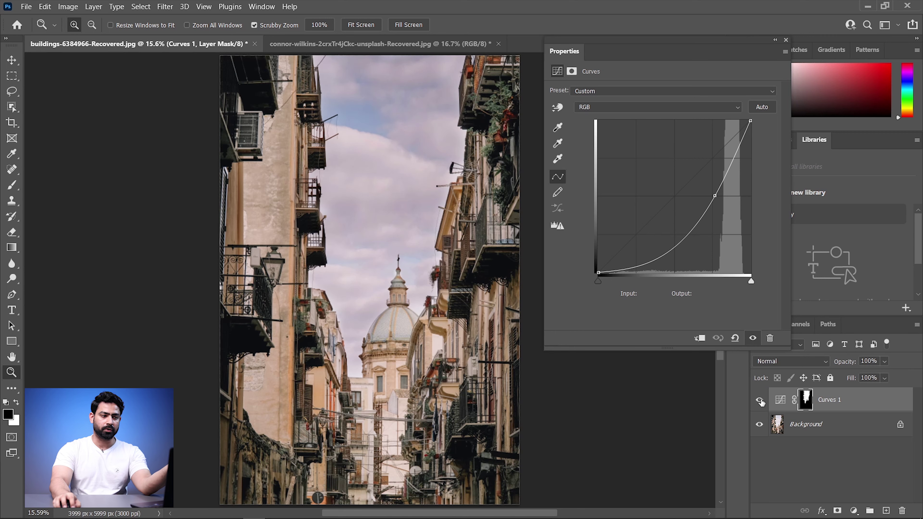
left_click(760, 400)
left_click(760, 400)
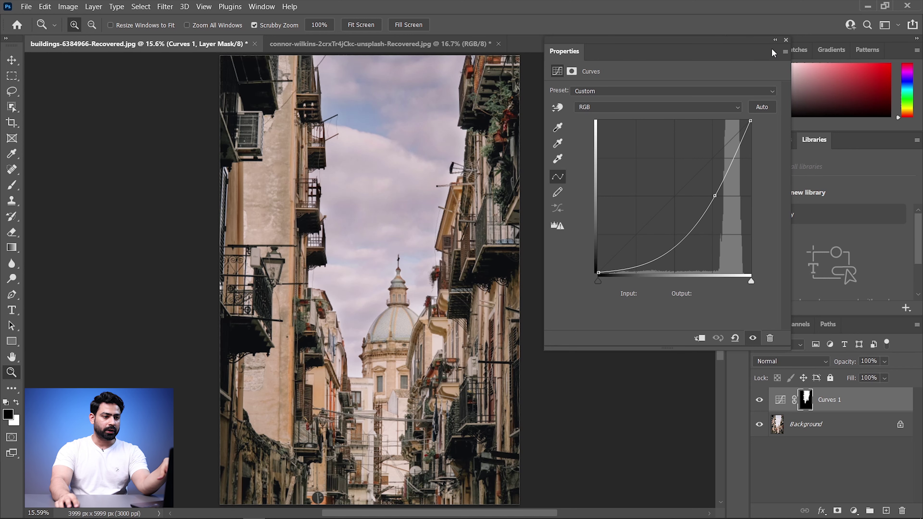
Add a second Curves adjustment layer with a gentle S-curve, lowering a shadow point and raising the highlights at input 196, output 202.
left_click(775, 39)
left_click(853, 509)
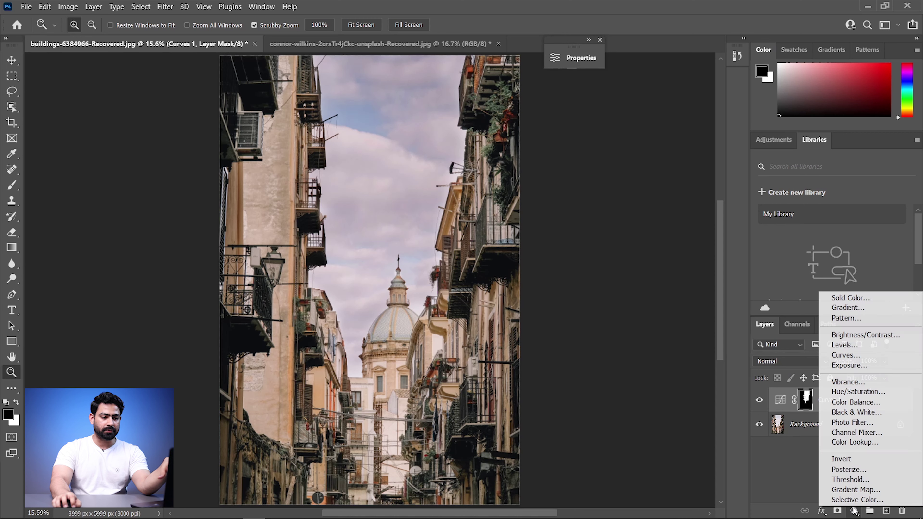
left_click(845, 355)
left_click_drag(417, 64, 645, 74)
left_click(609, 256)
left_click_drag(609, 256, 610, 259)
left_click_drag(689, 180, 695, 161)
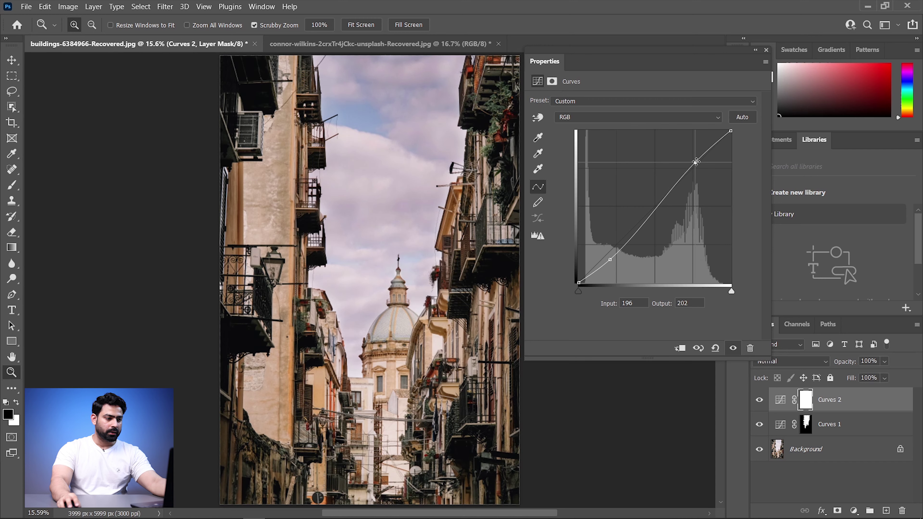
left_click(755, 50)
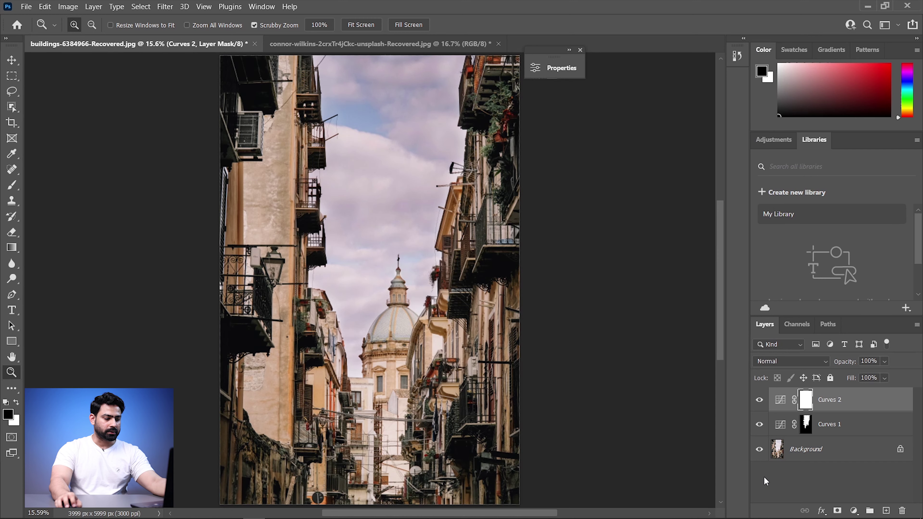
Select the layers down to Background and compare the street photo with the Curves 1 layer hidden and shown.
left_click(807, 450)
left_click(760, 425)
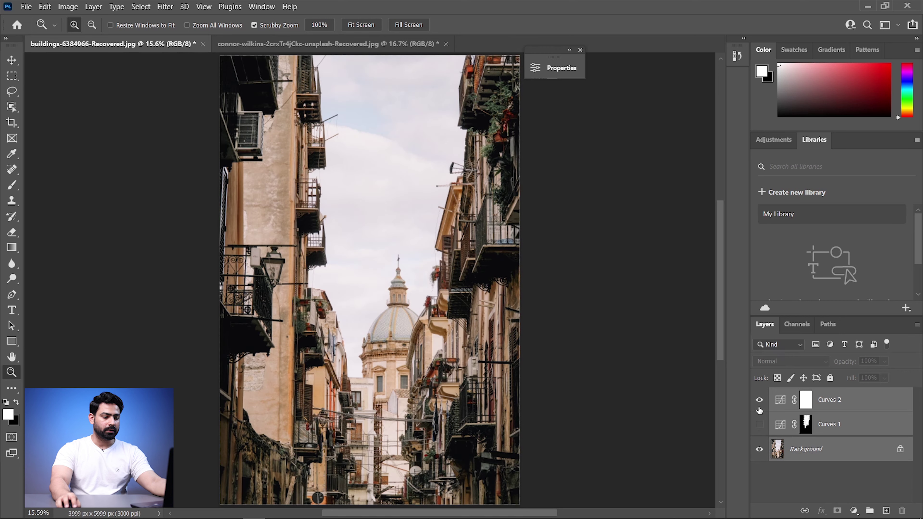
left_click(759, 424)
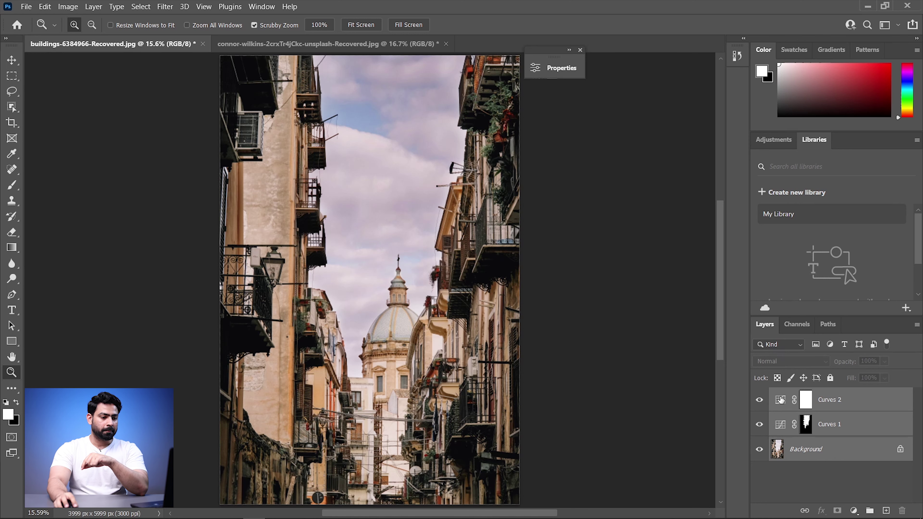
Add a third Curves adjustment layer and shape its Blue channel with points at input 203, output 181 and input 141, output 130.
left_click(854, 510)
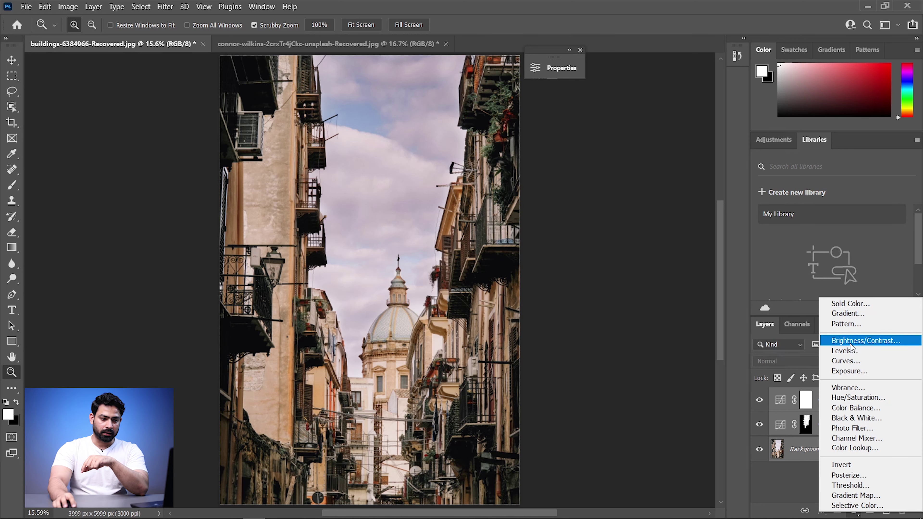
left_click(847, 361)
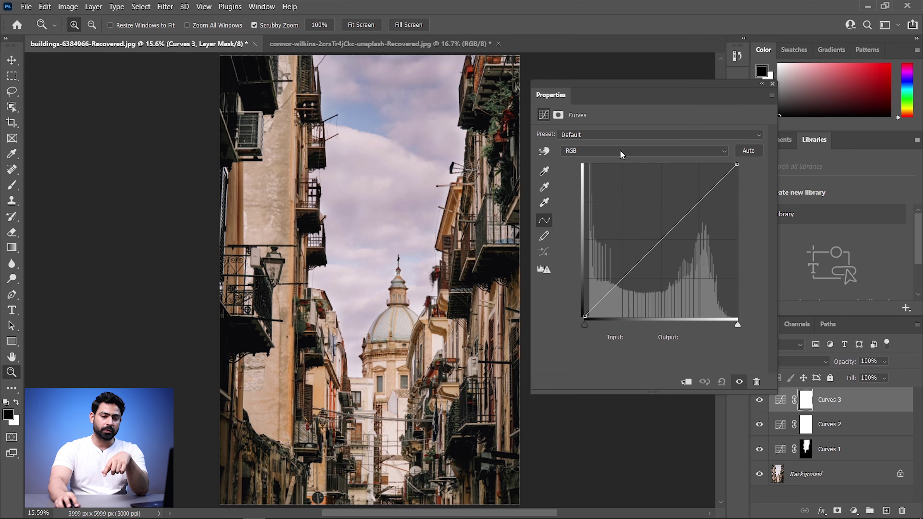
left_click(641, 150)
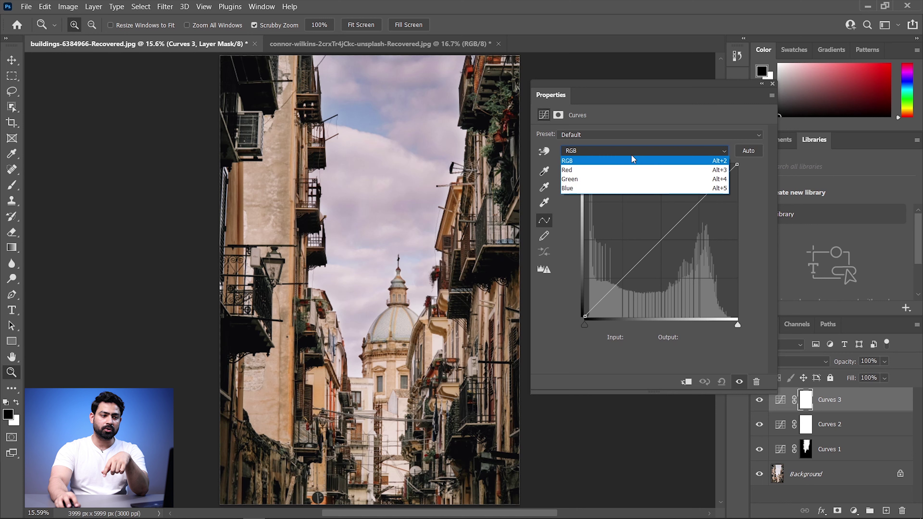
left_click(572, 188)
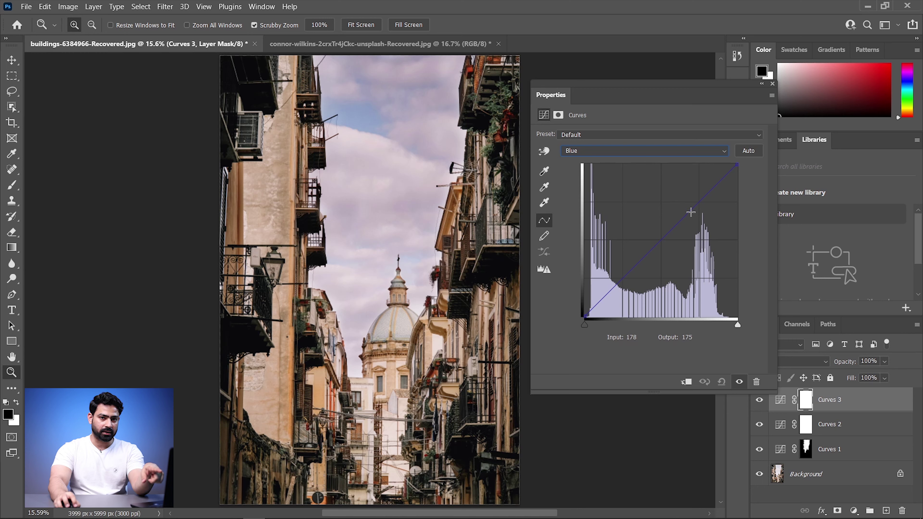
left_click(699, 201)
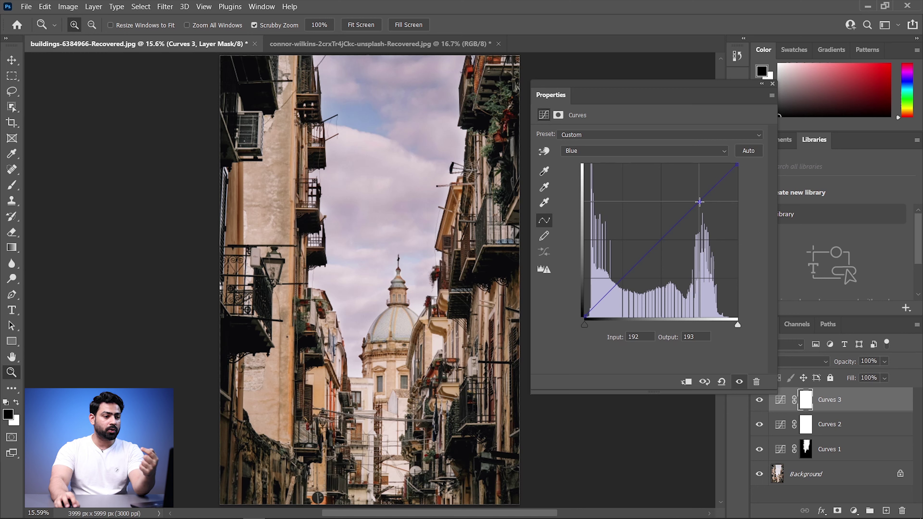
left_click_drag(699, 202, 699, 203)
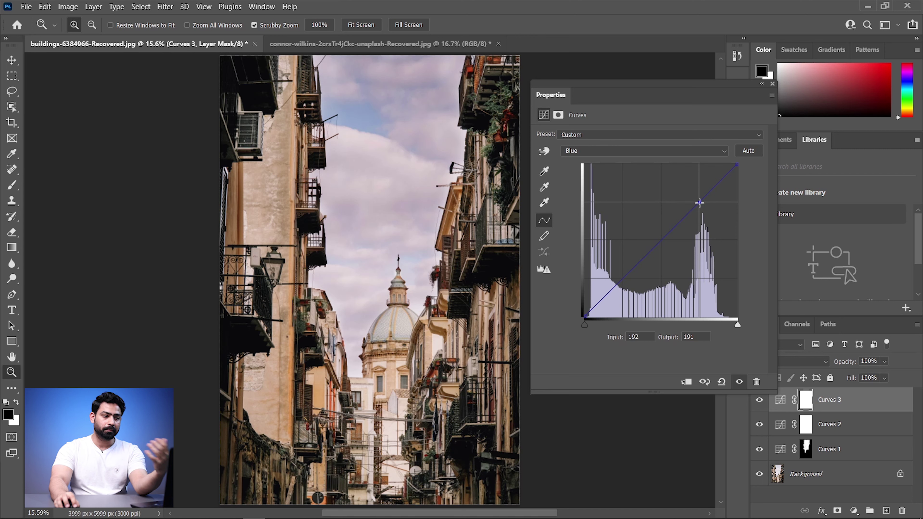
left_click_drag(699, 205, 701, 216)
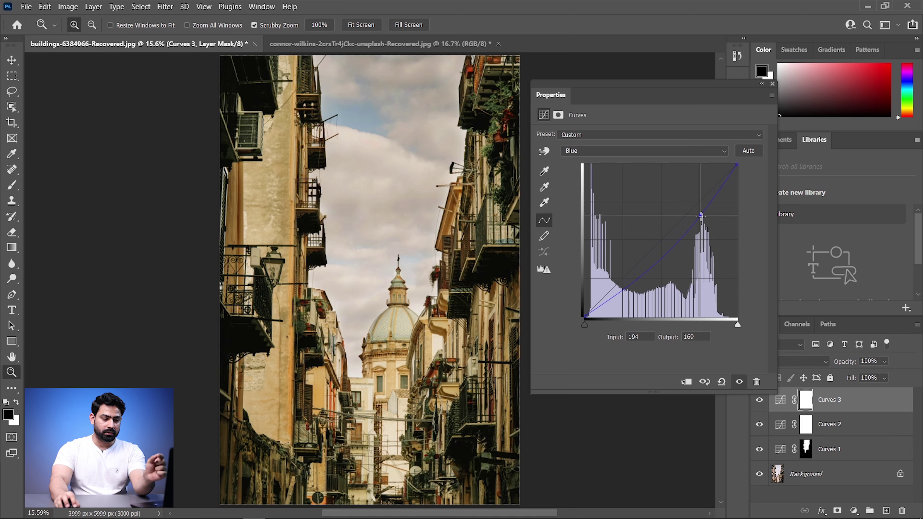
left_click_drag(700, 215, 705, 208)
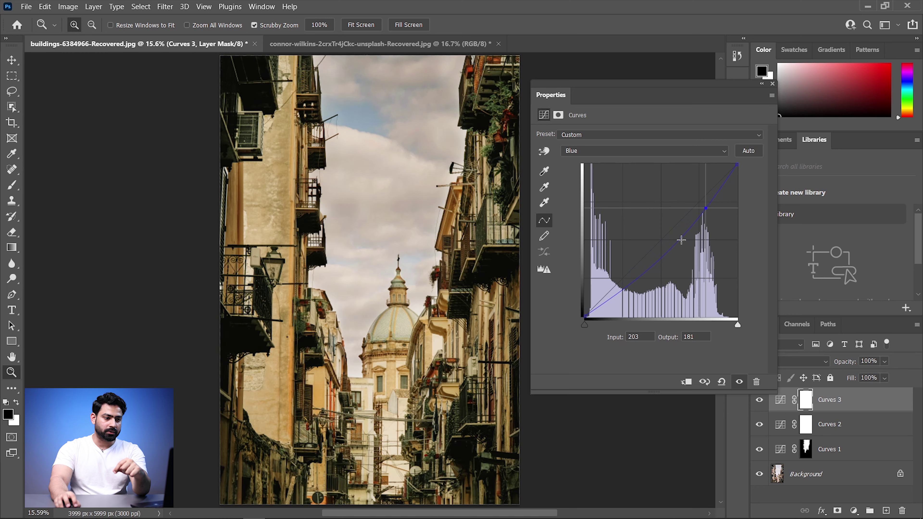
left_click_drag(673, 248, 669, 239)
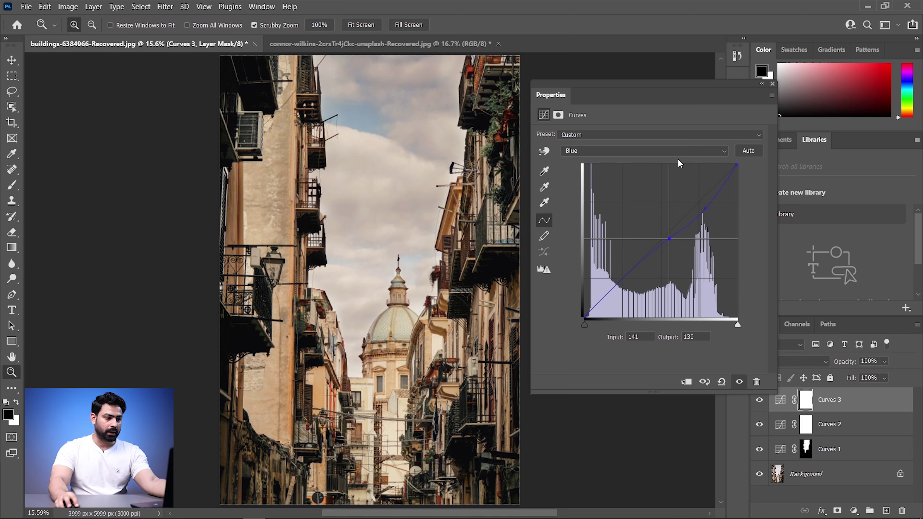
Lower the midtones of the Curves 3 Green channel with a point at input 133, output 125.
left_click(656, 151)
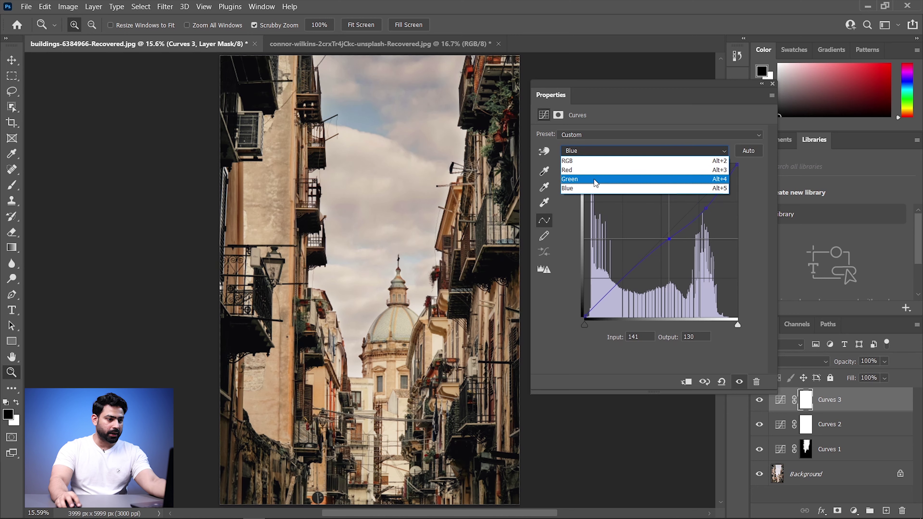
left_click(596, 176)
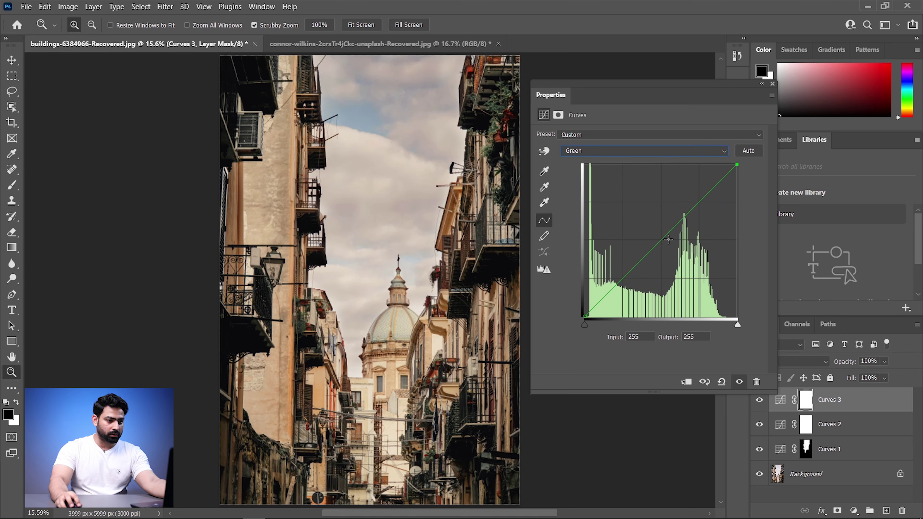
left_click_drag(662, 239, 664, 244)
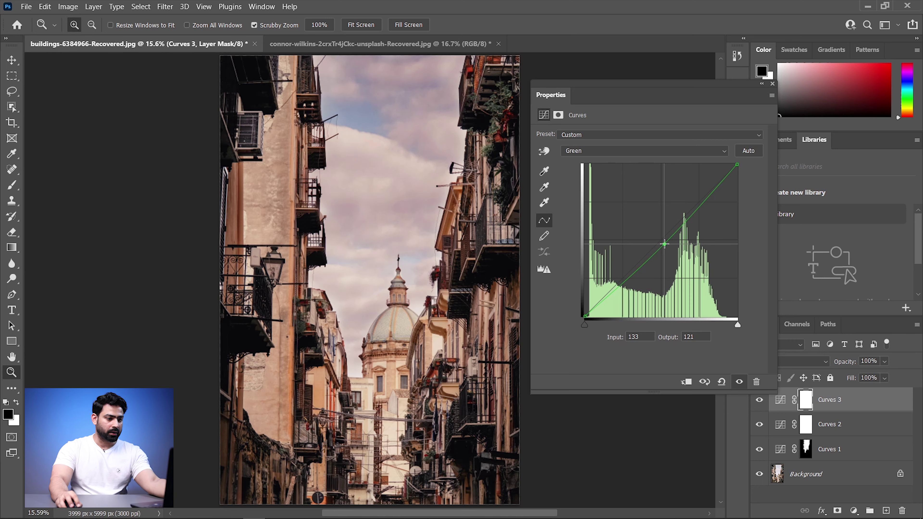
left_click_drag(664, 244, 665, 241)
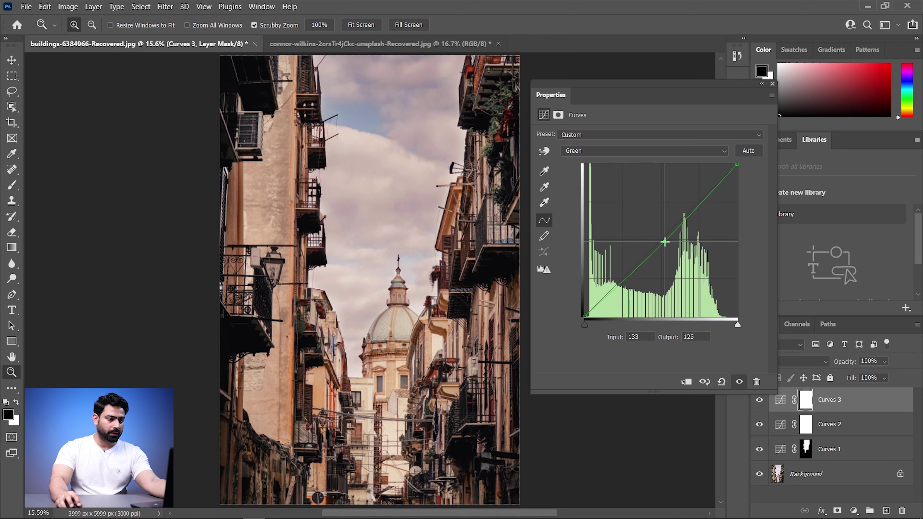
Adjust the Curves 3 Red channel by slightly raising a shadow point and setting a midtone point at input 135, output 129.
left_click_drag(658, 97, 662, 88)
left_click(603, 141)
left_click(593, 160)
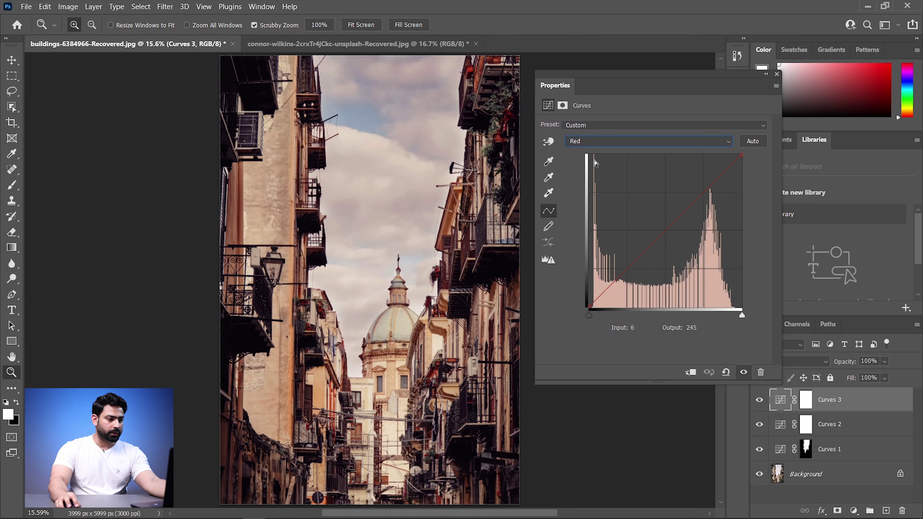
left_click(619, 279)
left_click(665, 233)
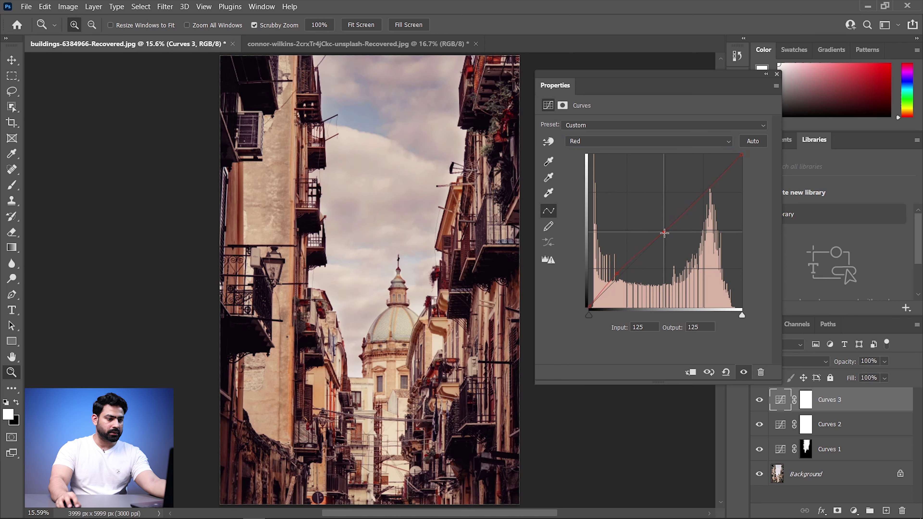
left_click_drag(665, 233, 669, 230)
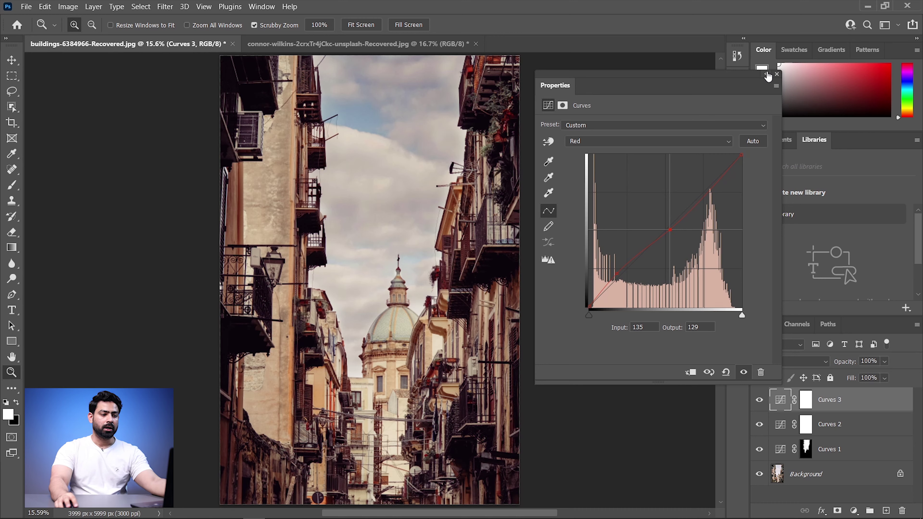
left_click(765, 74)
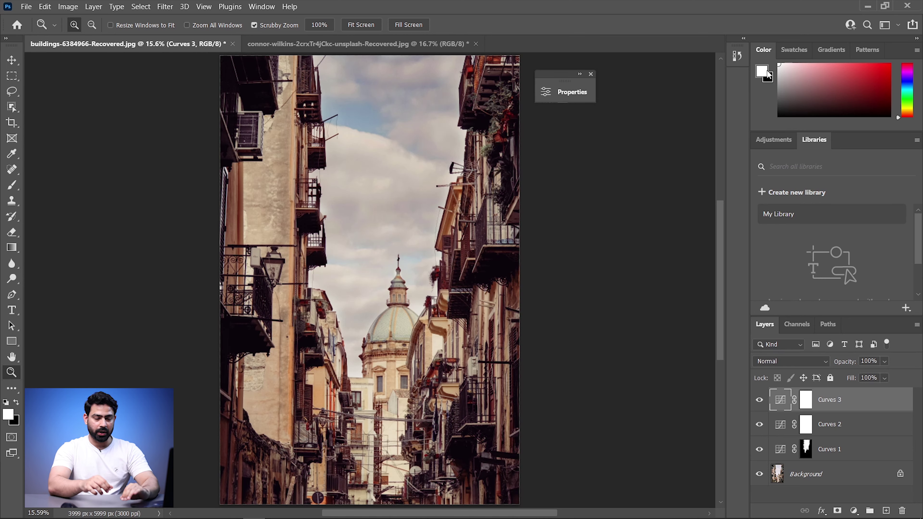
Switch to the portrait photo document and add a Curves adjustment layer above its Background.
key("ctrl+Tab")
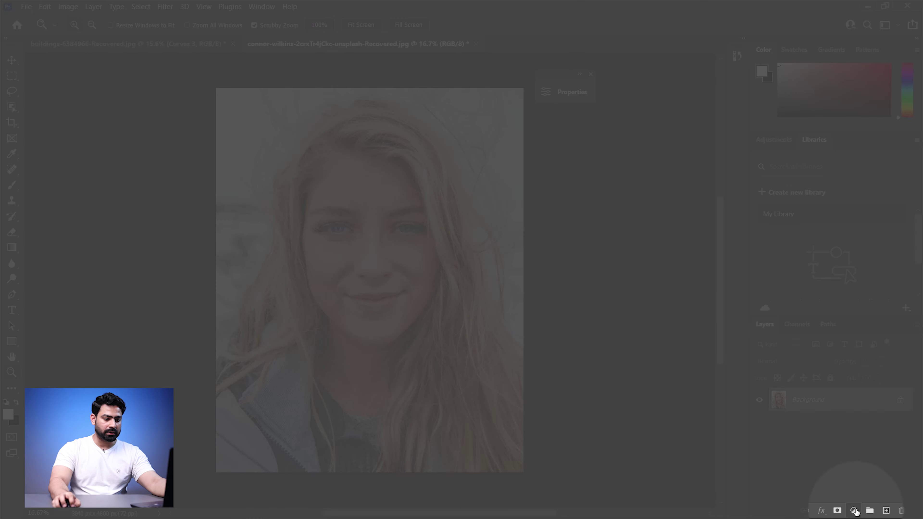
left_click(853, 511)
left_click(848, 357)
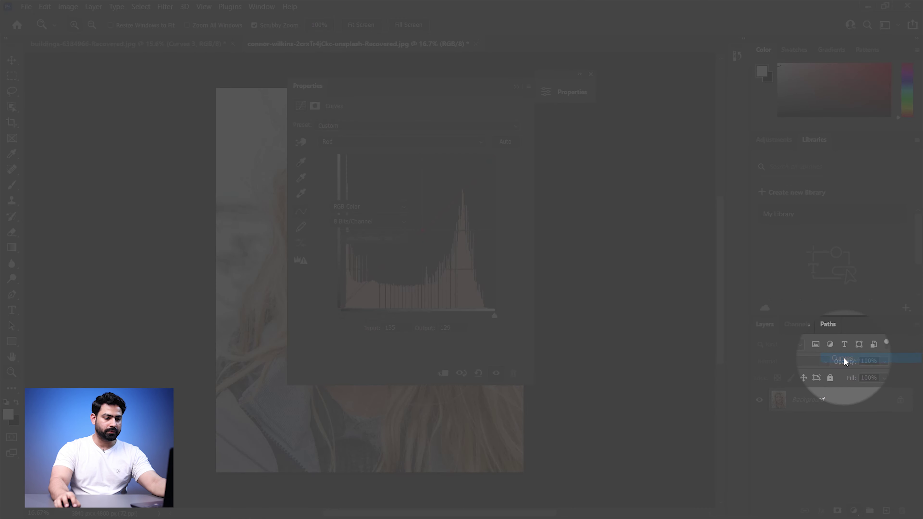
left_click_drag(434, 89, 682, 97)
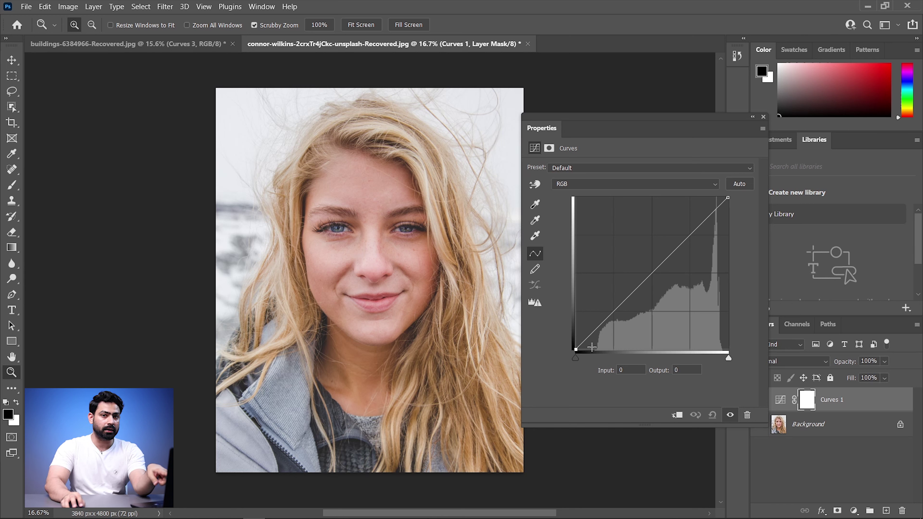
Set the RGB curve's black point to input 35, output 0, and compare the portrait with its previous state.
left_click_drag(576, 357, 593, 358)
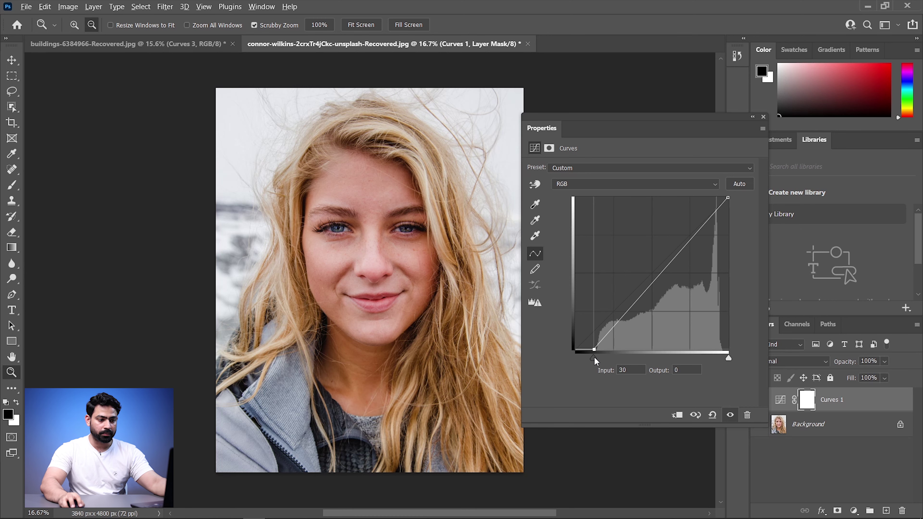
mouse_move(594, 357)
left_mouse_down()
mouse_move(609, 363)
mouse_move(597, 362)
left_mouse_up()
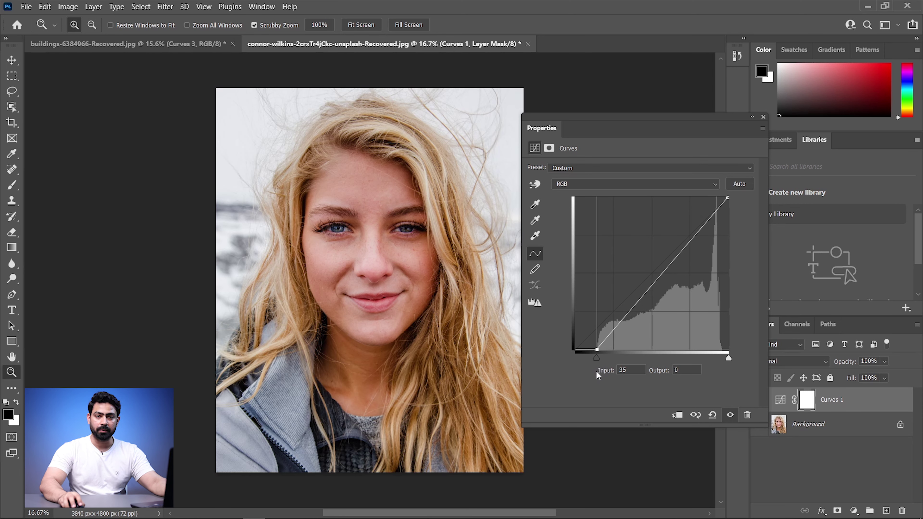
left_click(695, 416)
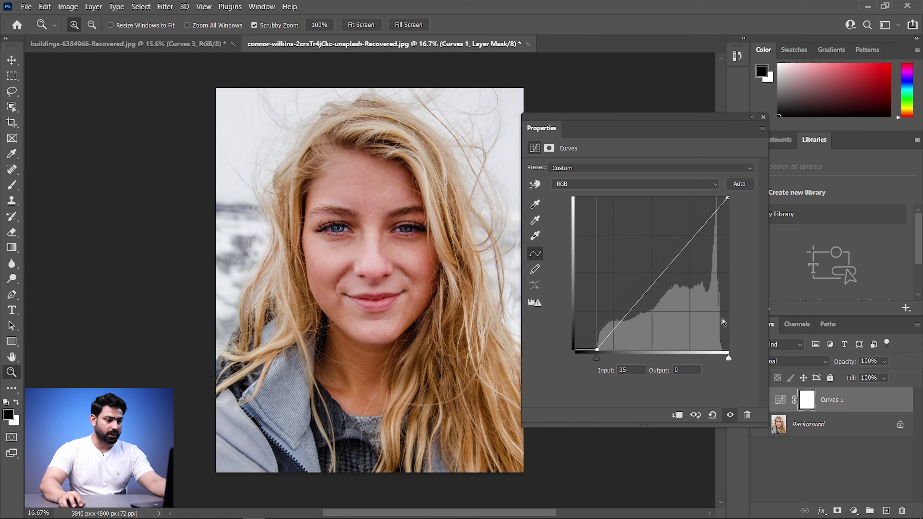
Add RGB curve points at input 198, output 206 and input 149, output 144, and compare with the previous state.
left_click(693, 231)
left_click_drag(693, 231, 694, 227)
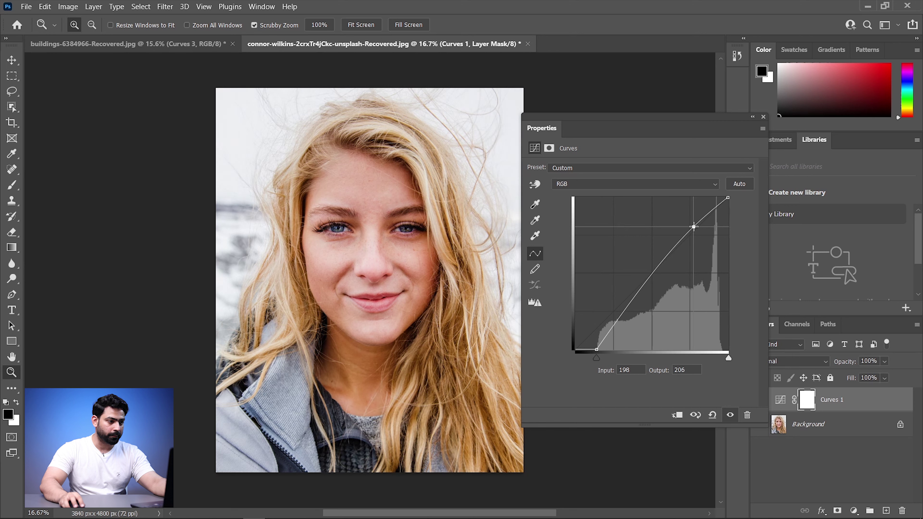
left_click_drag(665, 254, 665, 263)
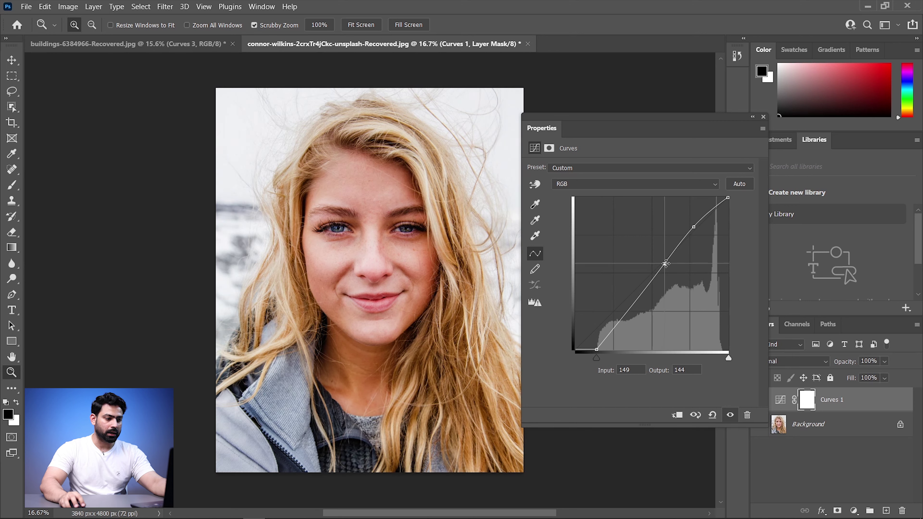
left_click(695, 415)
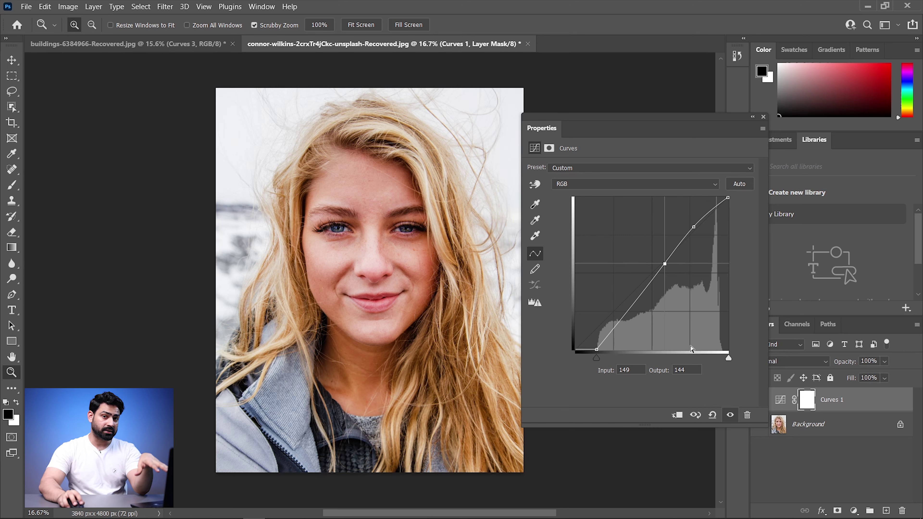
Shape the portrait curve's Red channel with points at input 173, output 180 and input 70, output 52.
left_click(656, 185)
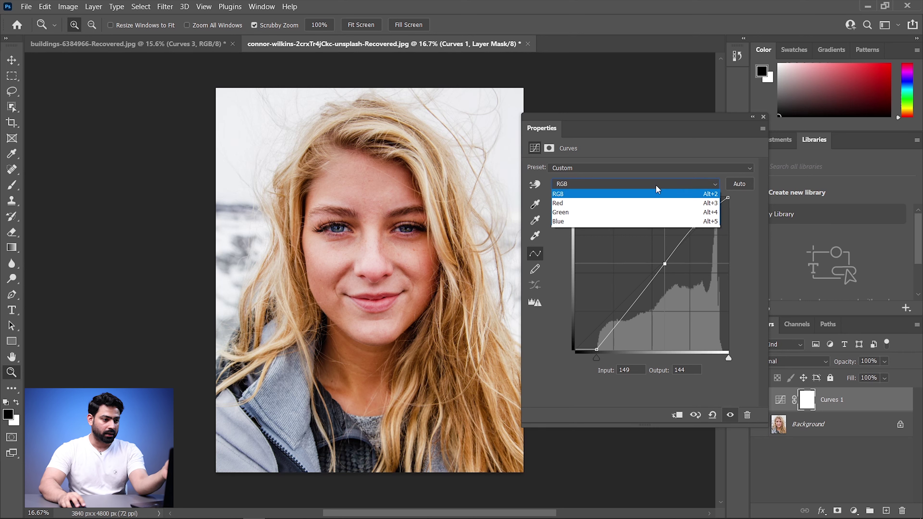
left_click(638, 209)
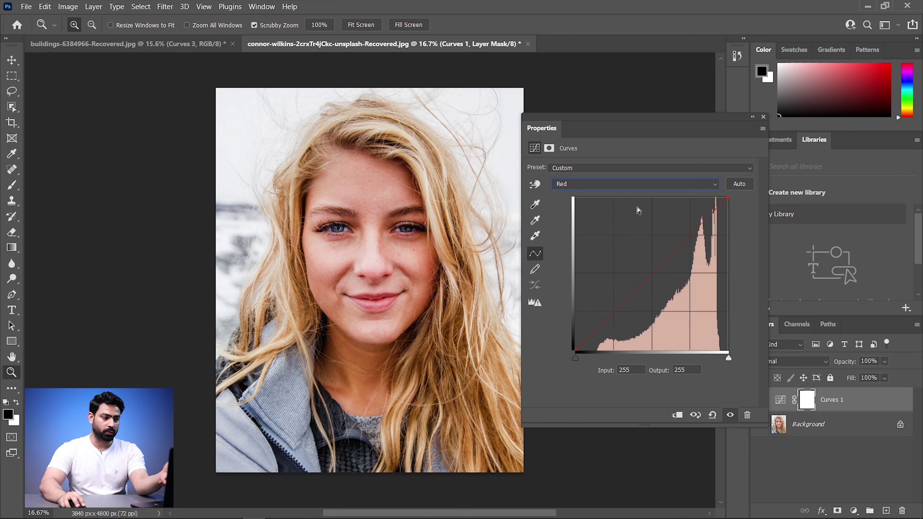
left_click(680, 243)
left_click_drag(680, 243, 679, 241)
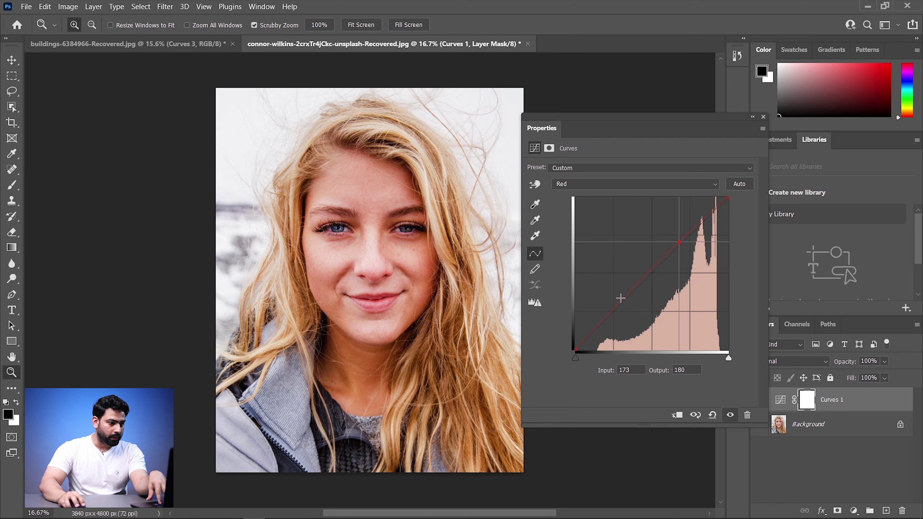
left_click_drag(616, 307, 618, 318)
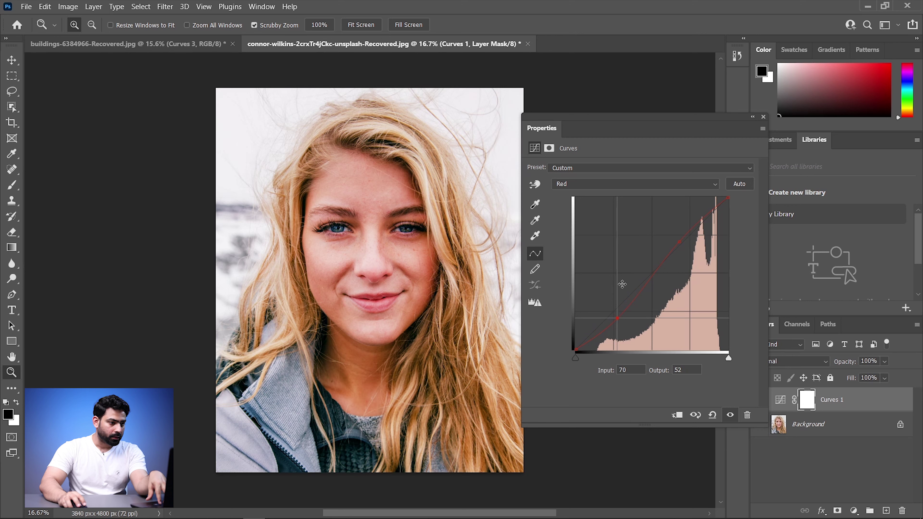
Shape the portrait curve's Blue channel with points at input 54, output 63 and input 176, output 180.
left_click(593, 184)
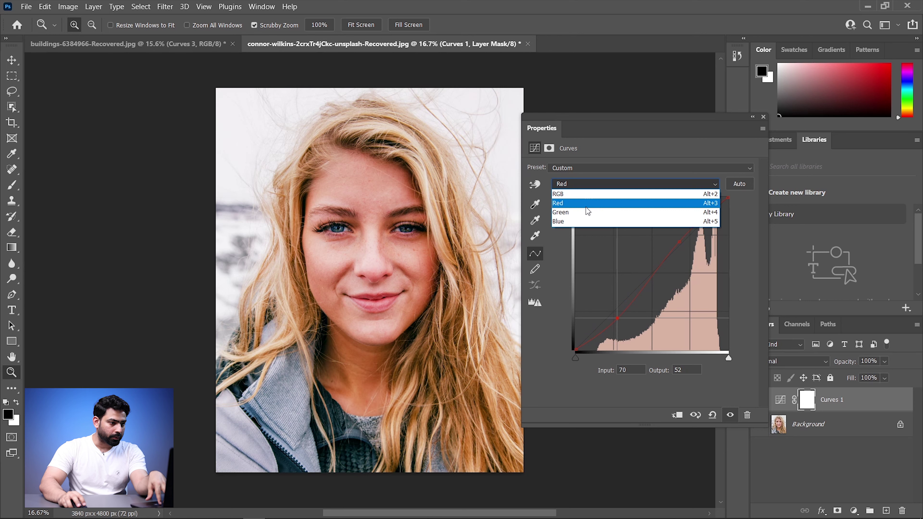
left_click(582, 221)
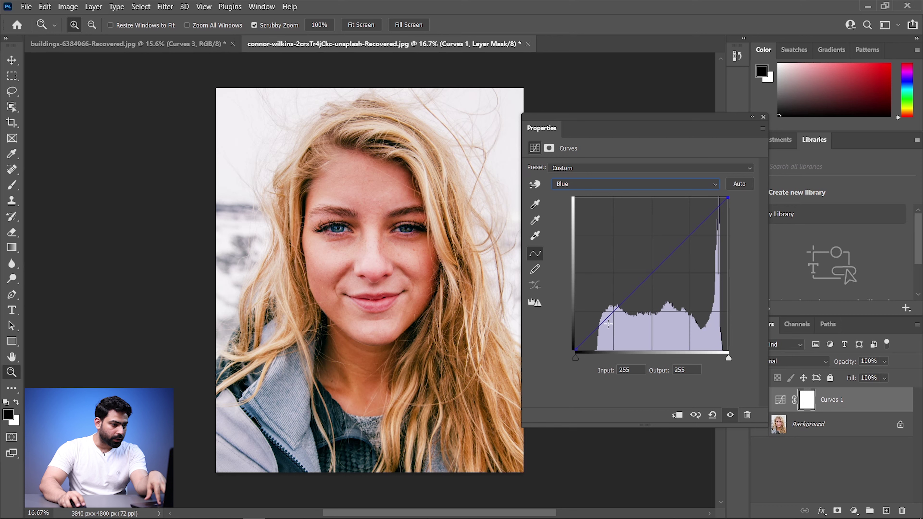
left_click_drag(609, 315, 607, 311)
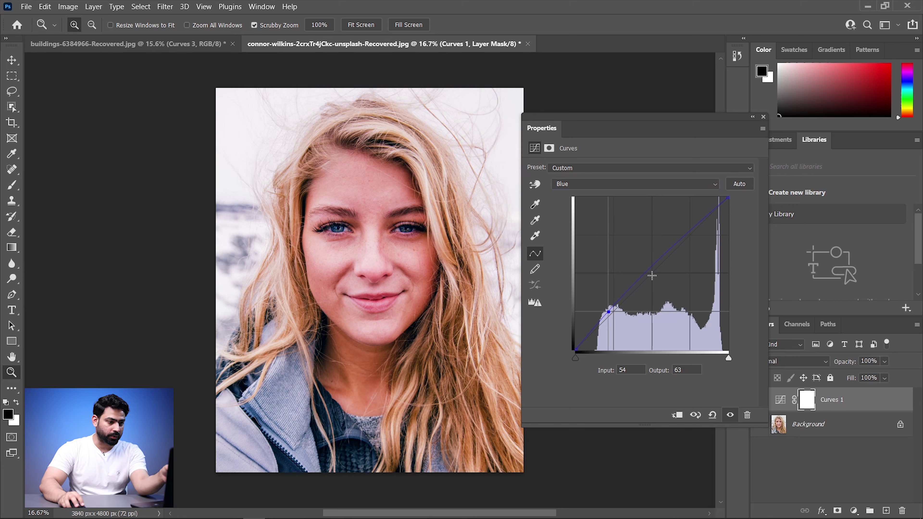
left_click(663, 256)
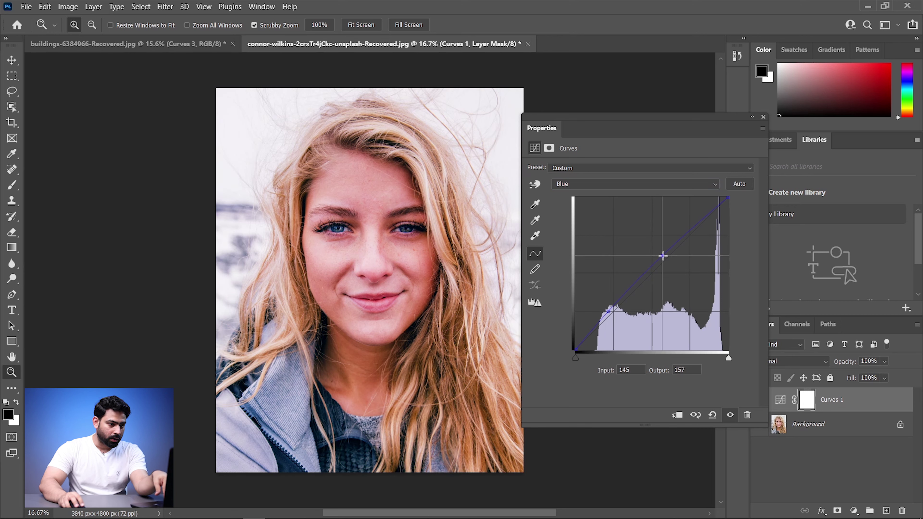
left_click_drag(663, 256, 681, 242)
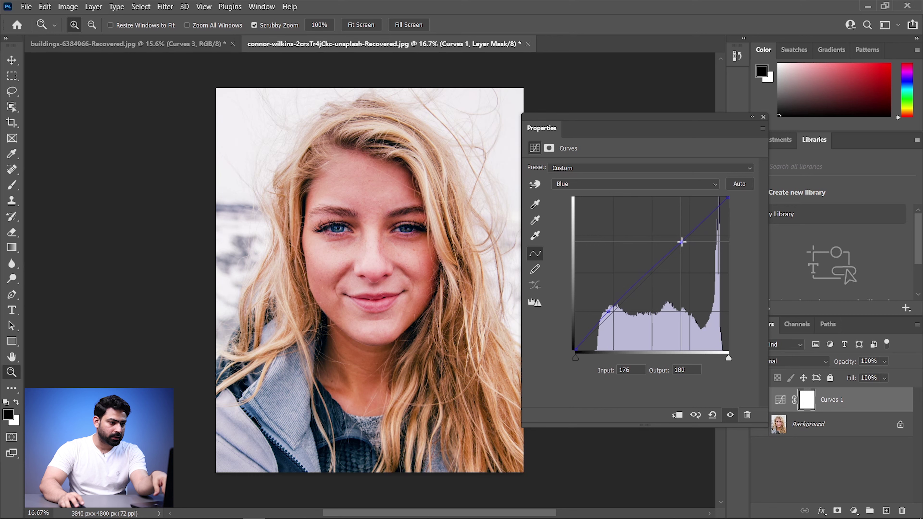
Add Green channel points at input 188, output 189 and input 107, output 109, and compare the portrait with its previous state.
left_click(640, 184)
left_click(621, 209)
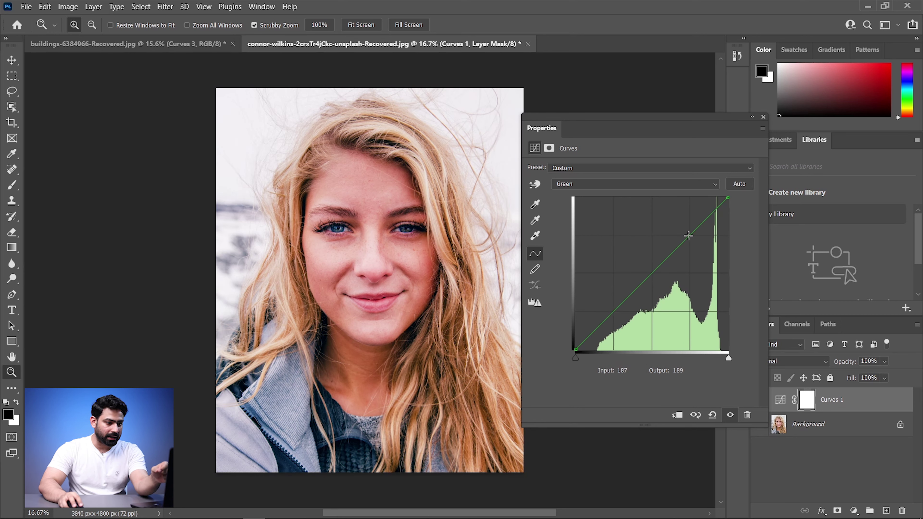
left_click_drag(688, 237, 688, 235)
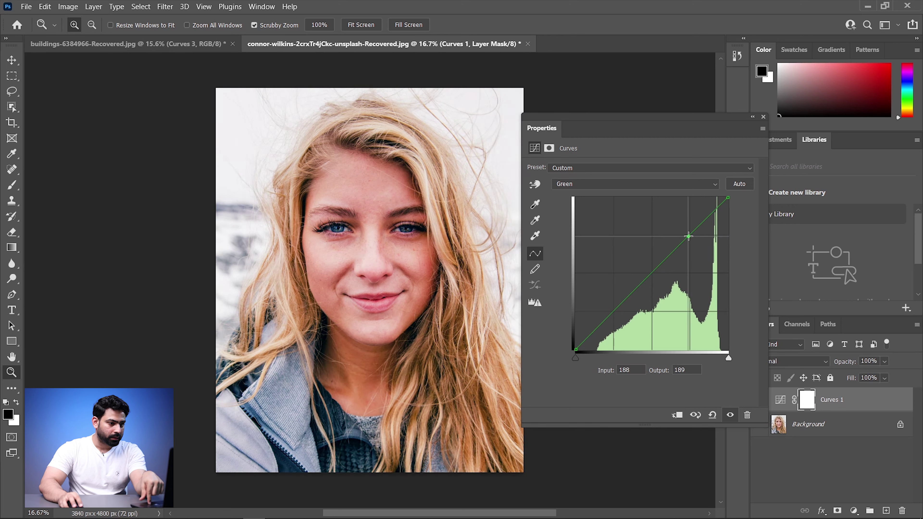
left_click(640, 285)
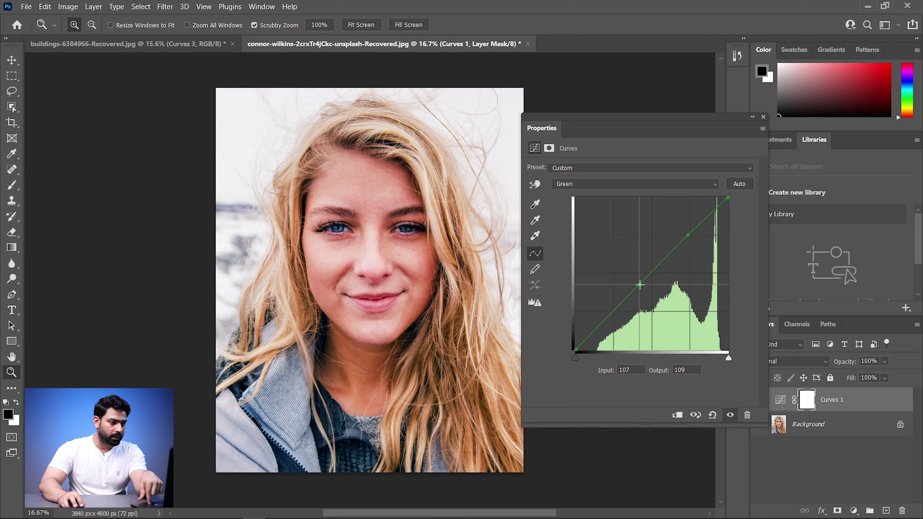
left_click(695, 415)
left_click(694, 415)
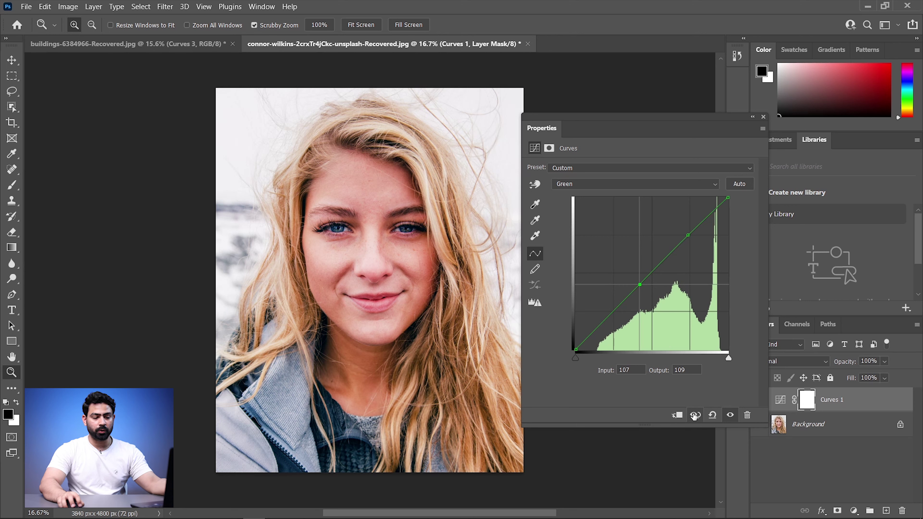
left_click(694, 415)
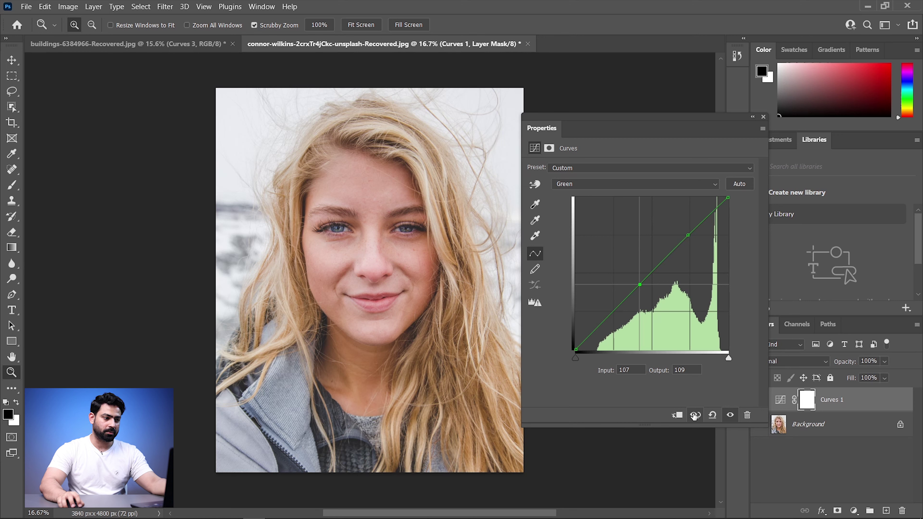
left_click(695, 415)
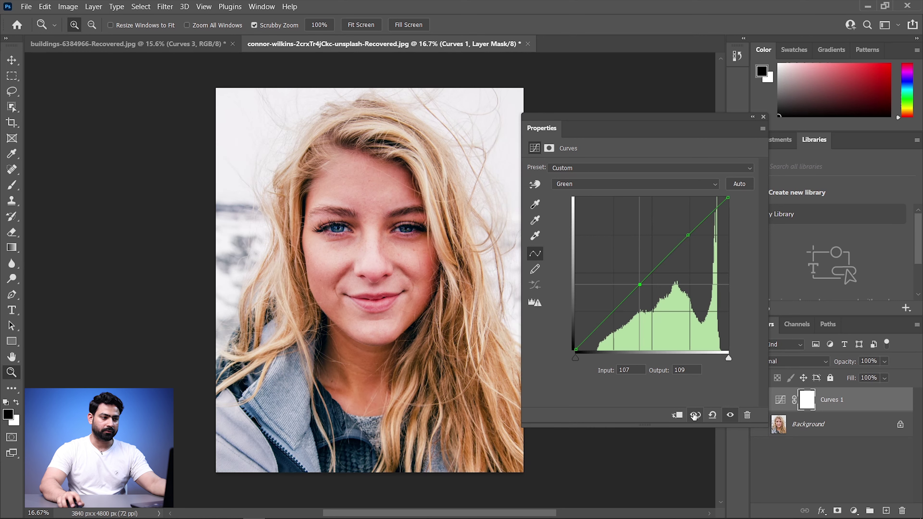